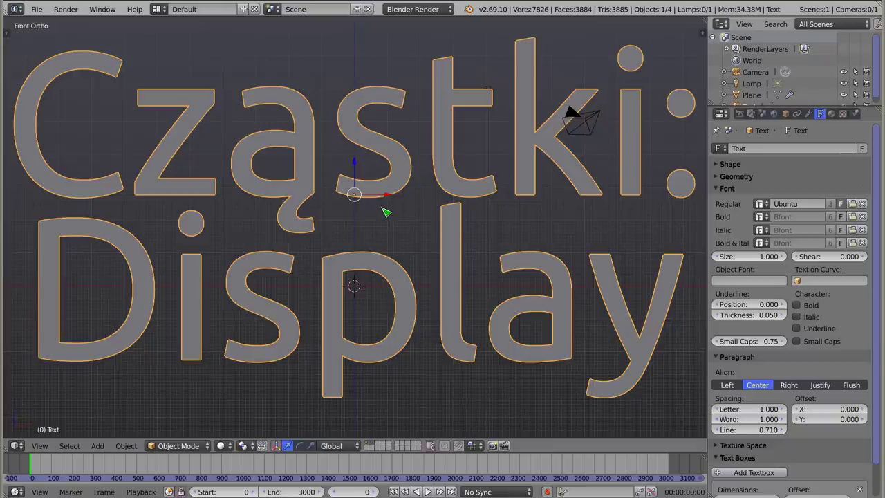
- Delete the 'Cząstki: Display' title text, then select the Plane and look down at it
key("x")
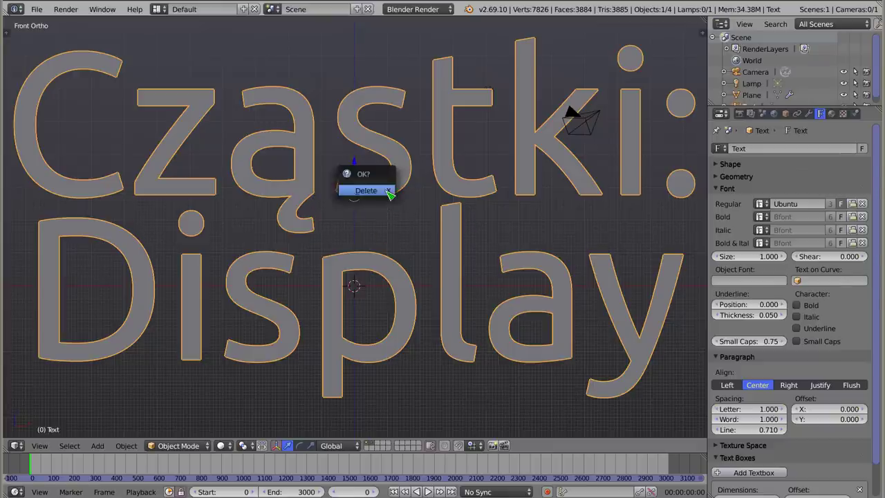
left_click(386, 193)
right_click(376, 289)
mouse_move(367, 289)
middle_mouse_down()
mouse_move(362, 318)
mouse_move(336, 352)
mouse_move(360, 307)
middle_mouse_up()
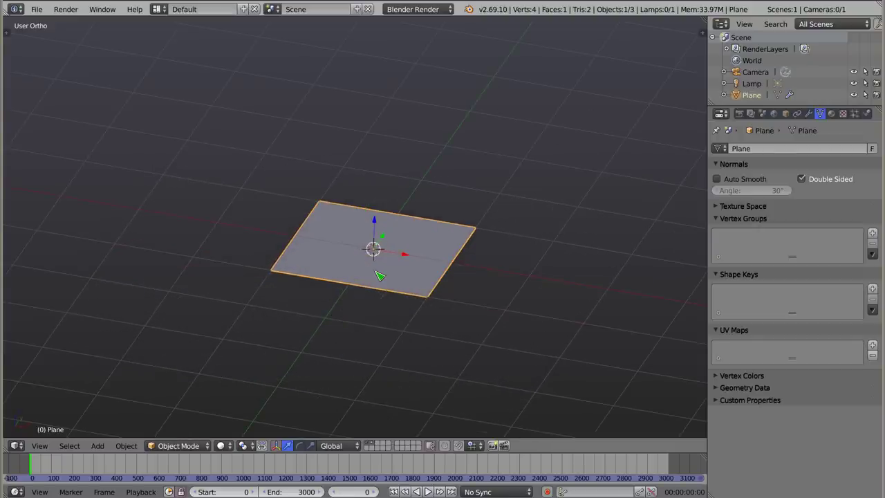
- In the plane's particle settings, set Draw Size to 0 px and Display to None
left_click(855, 114)
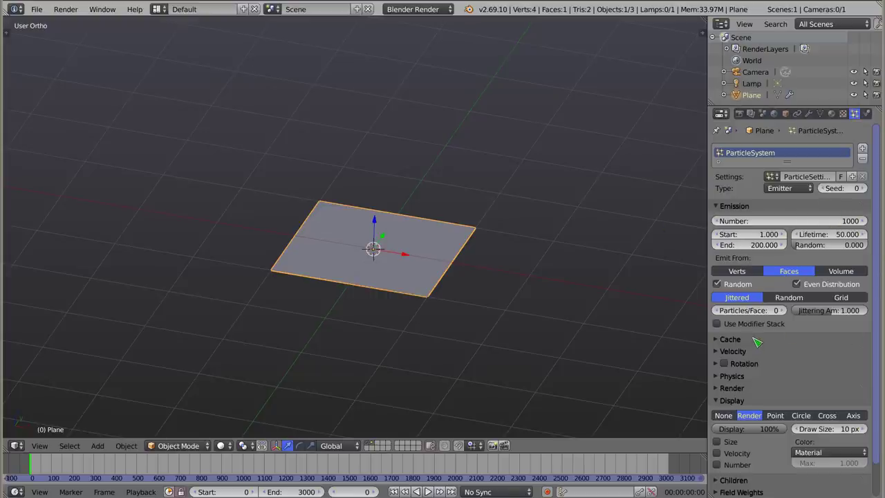
left_click(721, 207)
left_click(720, 220)
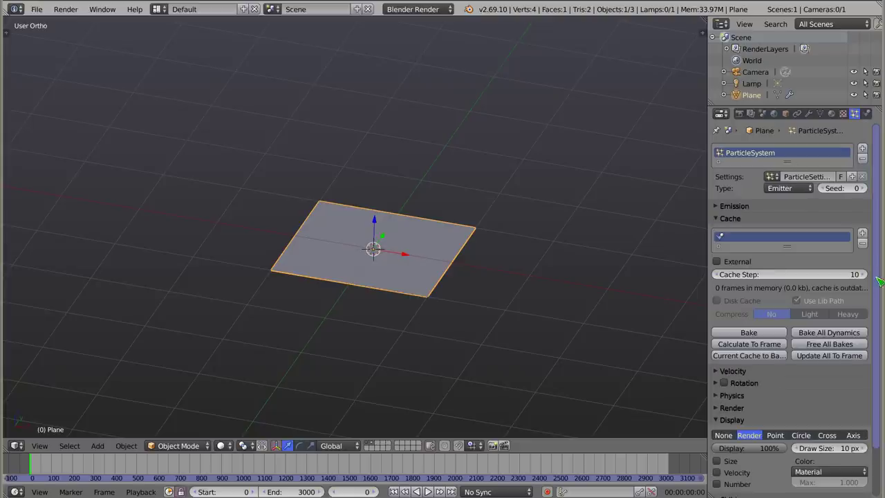
left_click(722, 220)
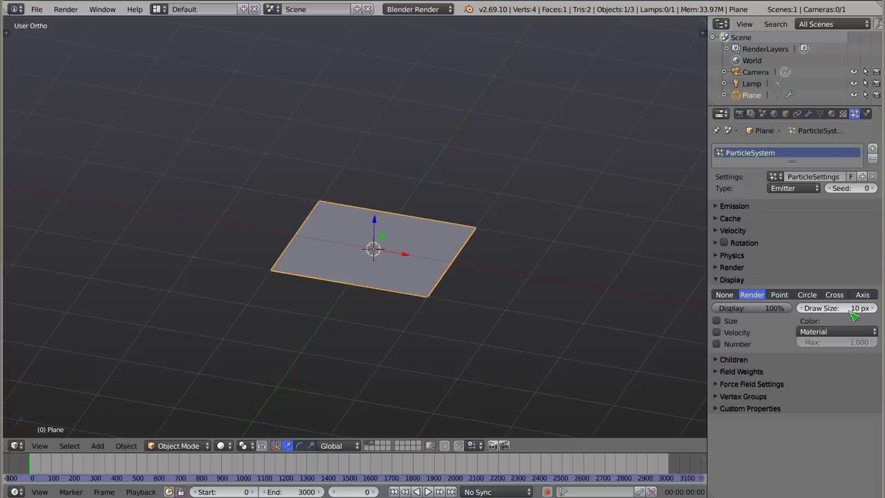
left_click_drag(837, 309, 823, 314)
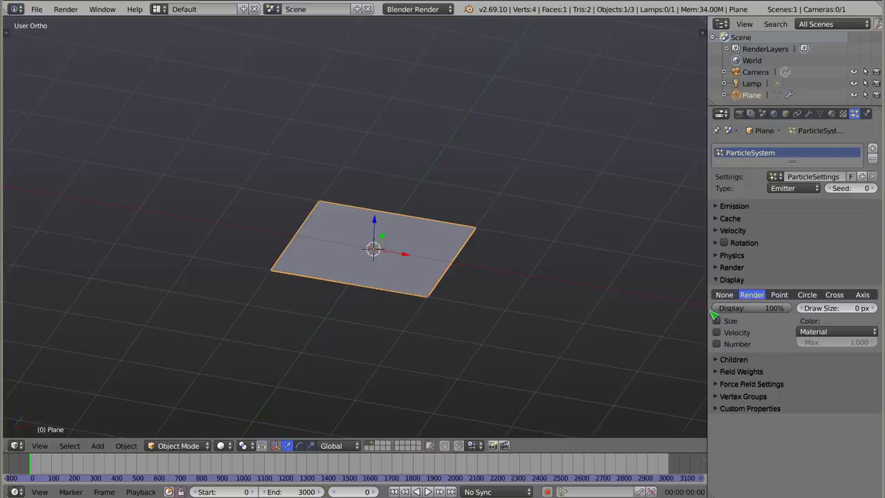
left_click(729, 296)
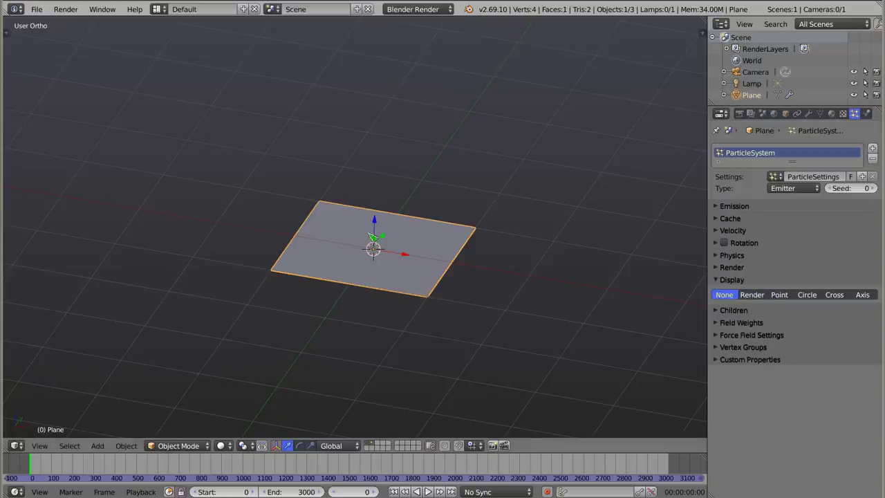
- Preview the emission, set particle Display back to Render, and replay in an orthographic side view
key("alt+a")
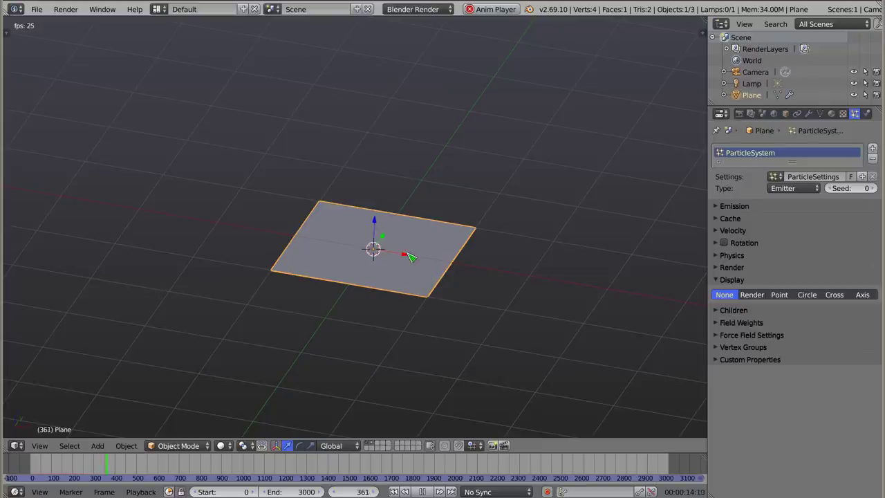
key("Escape")
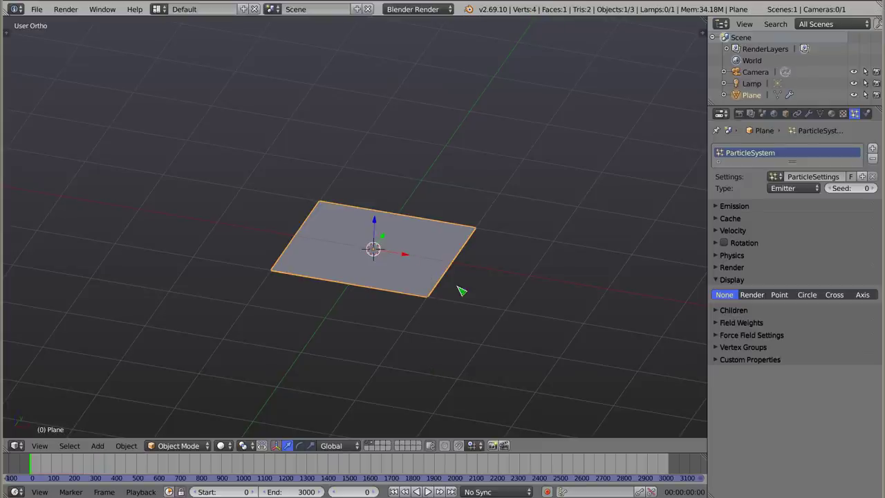
left_click(754, 296)
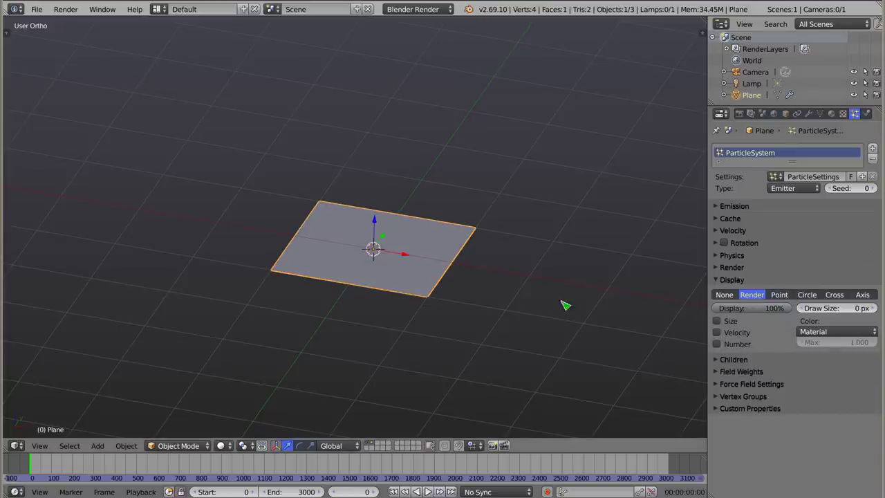
key("alt+a")
middle_click_drag(339, 276, 388, 226)
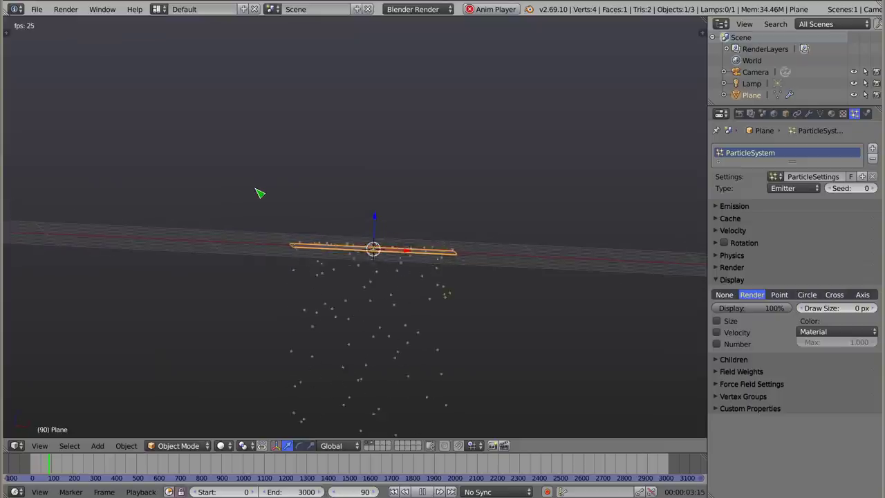
key("KP_5")
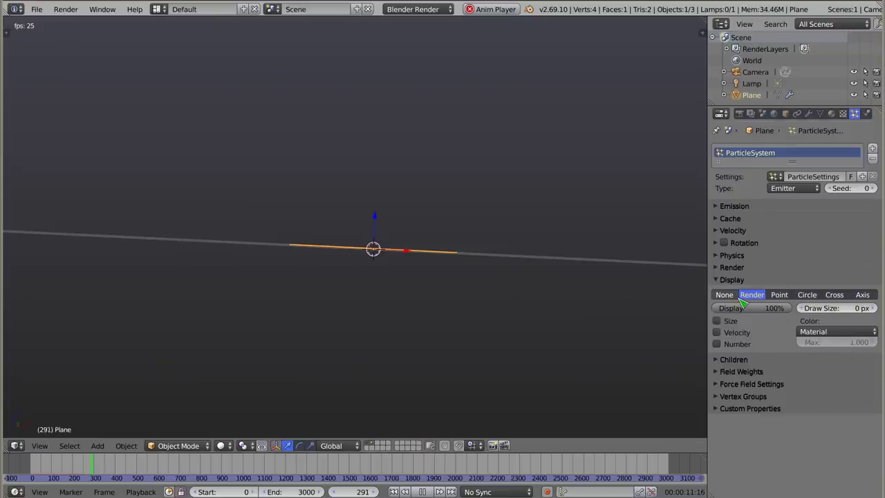
- Try Point, Circle and Cross display styles, settle on Axis, and stop playback
left_click(781, 296)
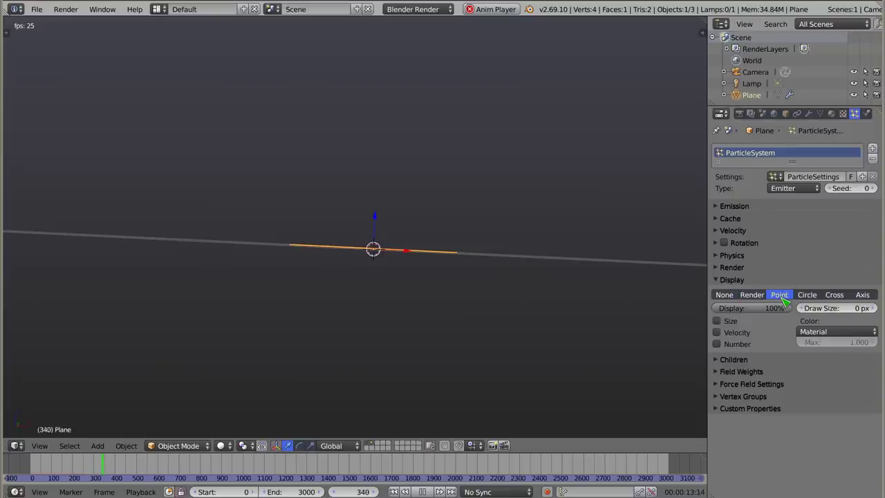
left_click(807, 296)
left_click(834, 297)
left_click(863, 295)
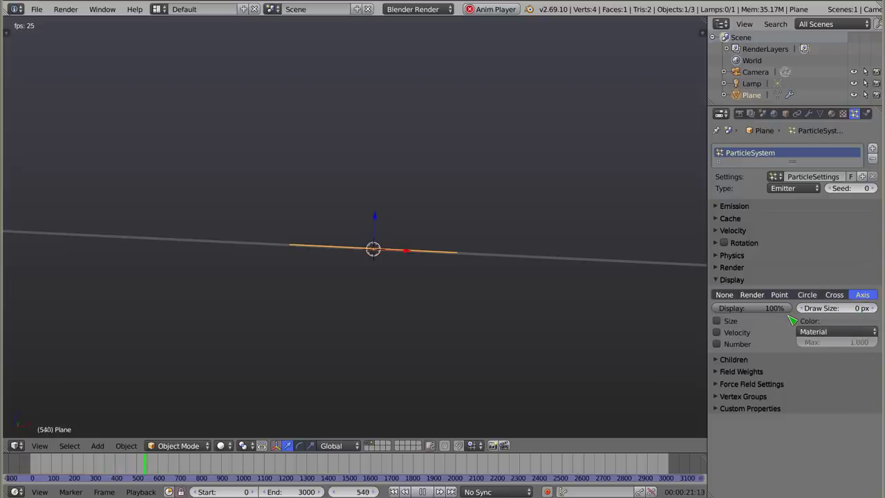
key("Escape")
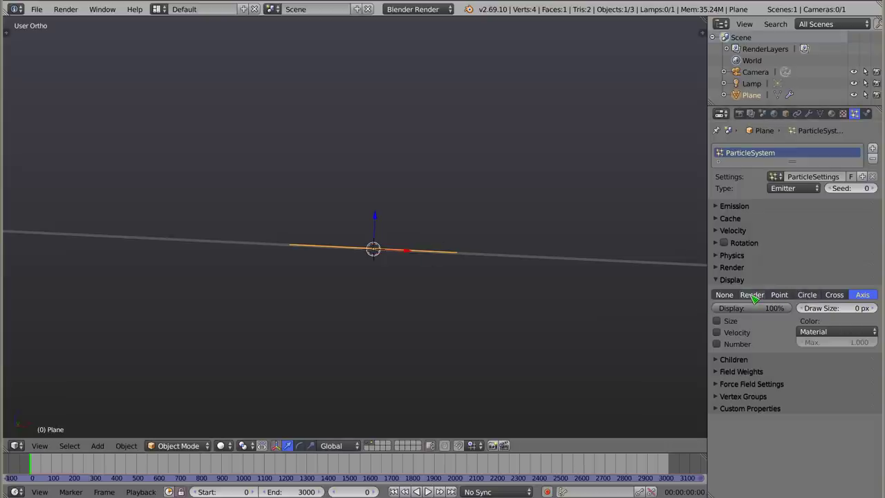
- Set Display to Render, advance to frame 19, then try Point, Circle, Cross and finally Axis
left_click(752, 294)
key("alt+a")
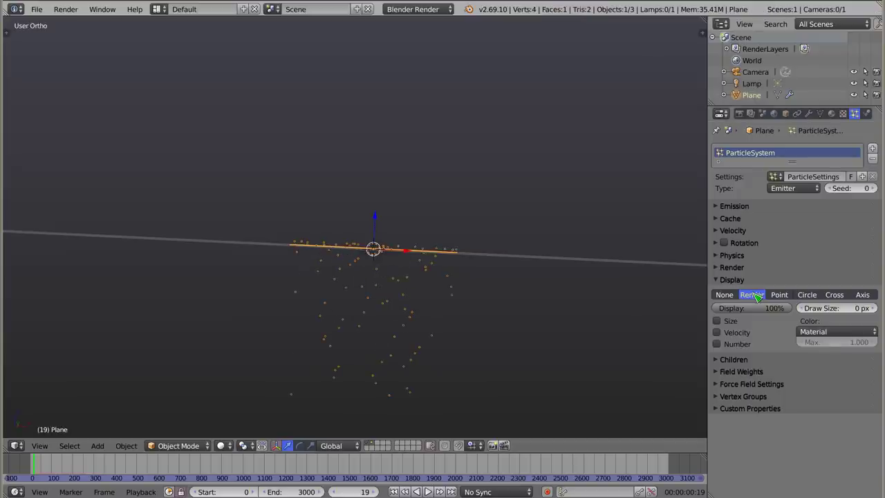
left_click(781, 295)
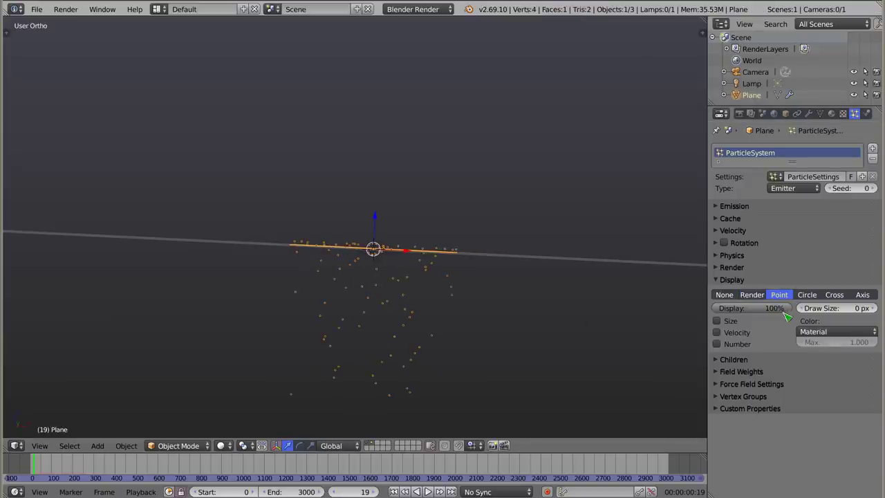
left_click(807, 295)
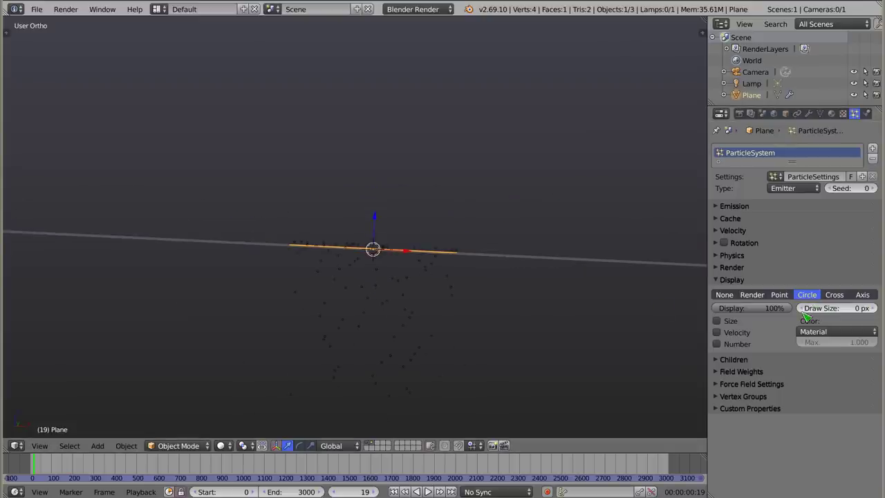
left_click(835, 295)
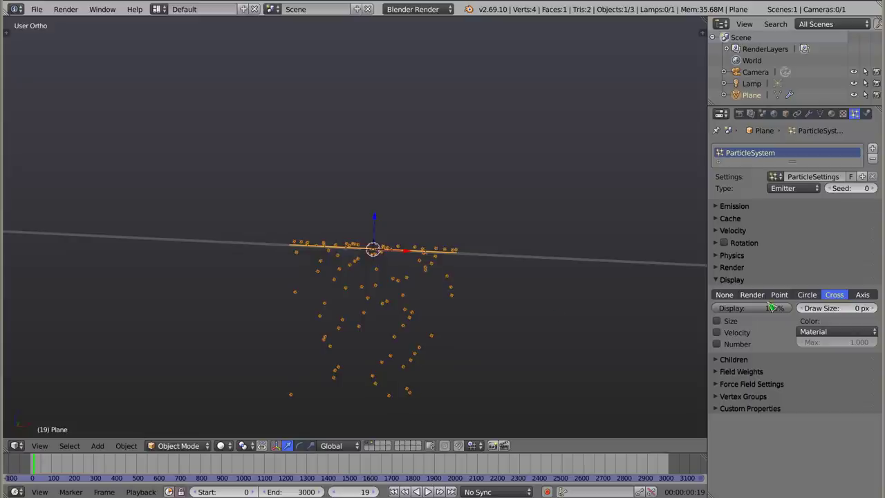
left_click(862, 294)
mouse_move(422, 284)
middle_mouse_down()
mouse_move(179, 317)
mouse_move(435, 316)
mouse_move(386, 289)
middle_mouse_up()
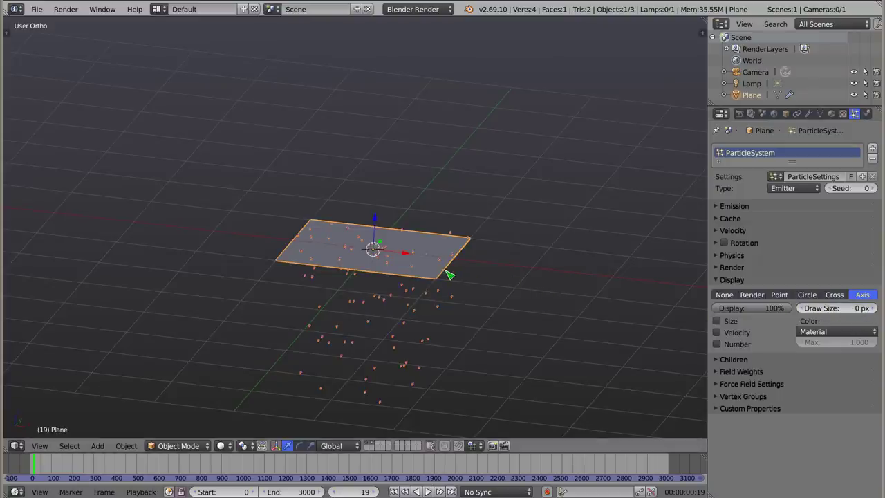
- Cycle through the particle draw styles and set the Draw Size to 30 px
left_click(752, 295)
left_click(779, 295)
left_click(814, 296)
left_click(835, 295)
left_click(863, 295)
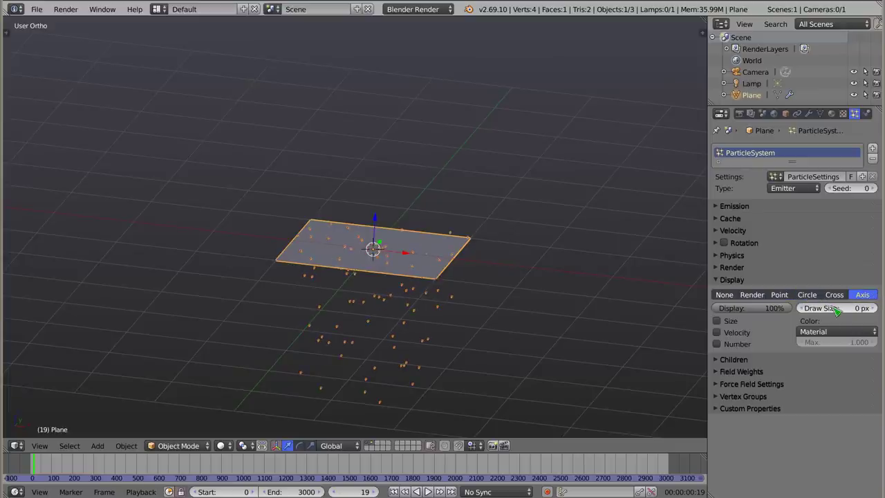
mouse_move(836, 308)
left_mouse_down()
mouse_move(873, 308)
mouse_move(833, 312)
left_mouse_up()
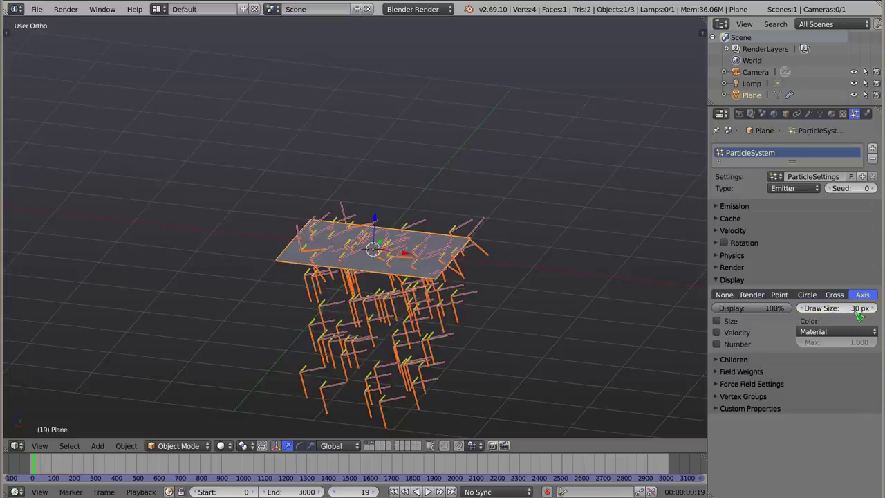
- Review the 30 px particles as Render, Point, Circle, Cross and Axis, then play the animation
mouse_move(451, 287)
middle_mouse_down()
mouse_move(242, 192)
mouse_move(340, 162)
mouse_move(363, 93)
mouse_move(379, 304)
mouse_move(451, 364)
mouse_move(623, 304)
middle_mouse_up()
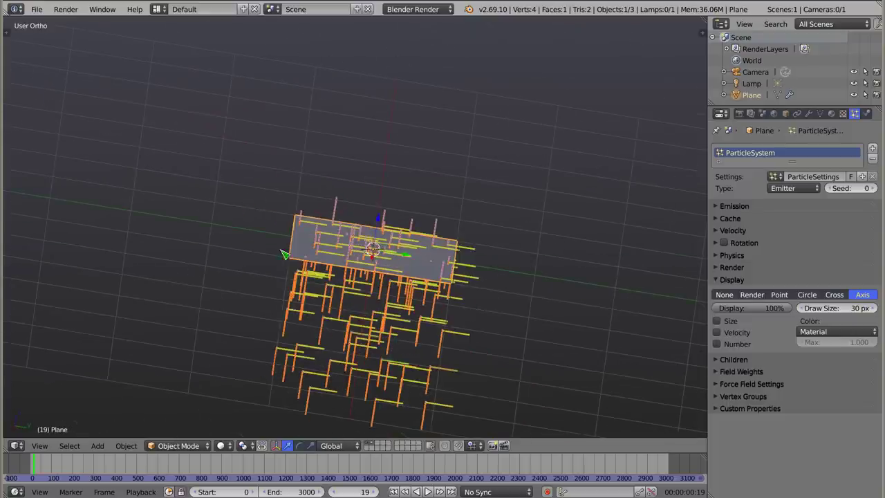
left_click(753, 294)
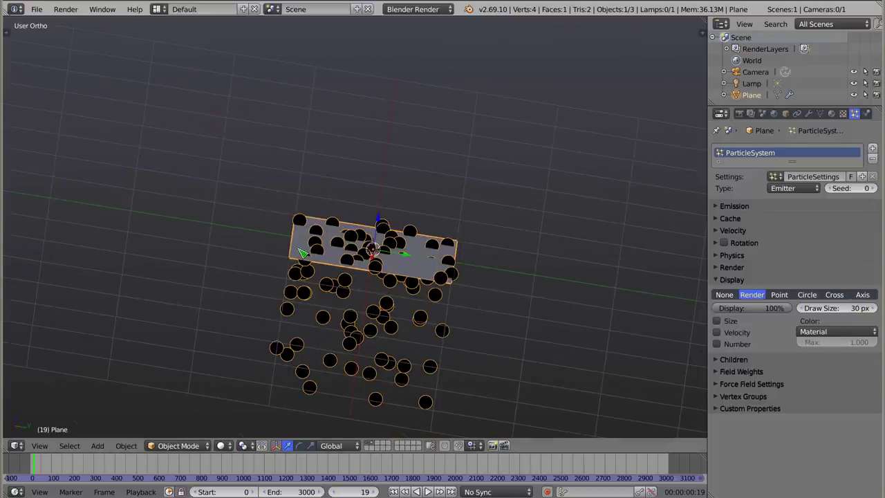
middle_click_drag(313, 297, 368, 279)
middle_click_drag(391, 315, 389, 246, "shift")
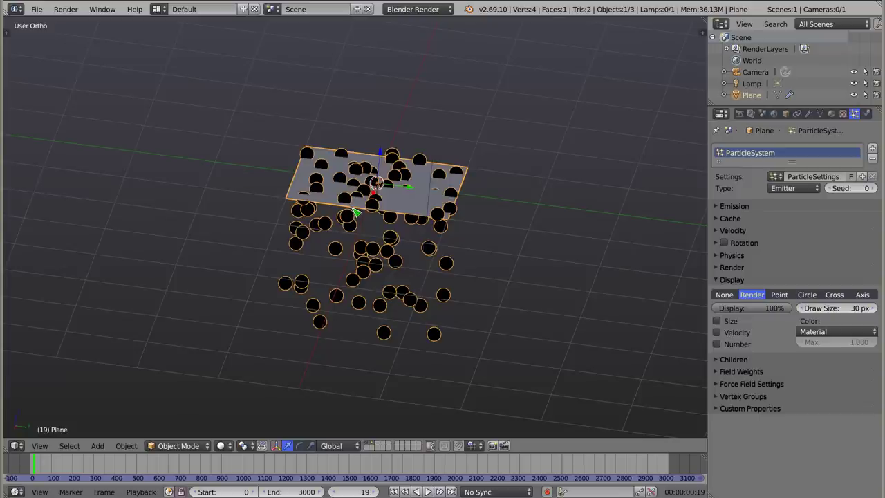
left_click(779, 295)
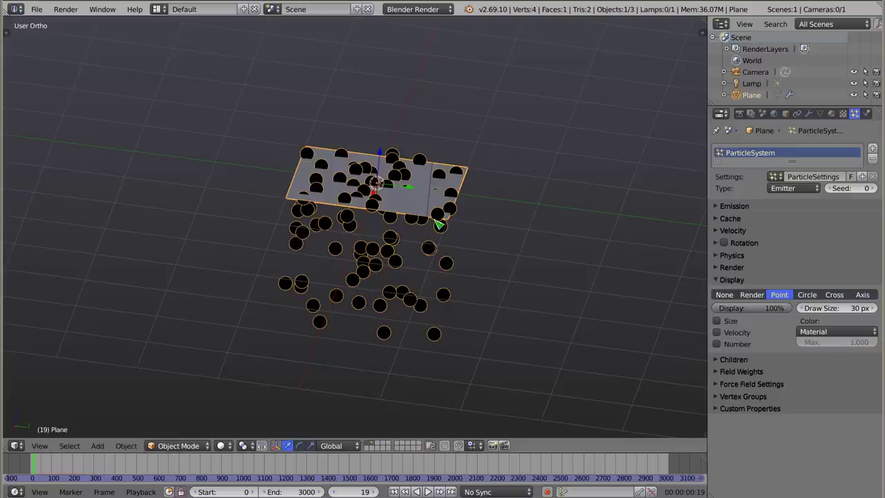
left_click(807, 295)
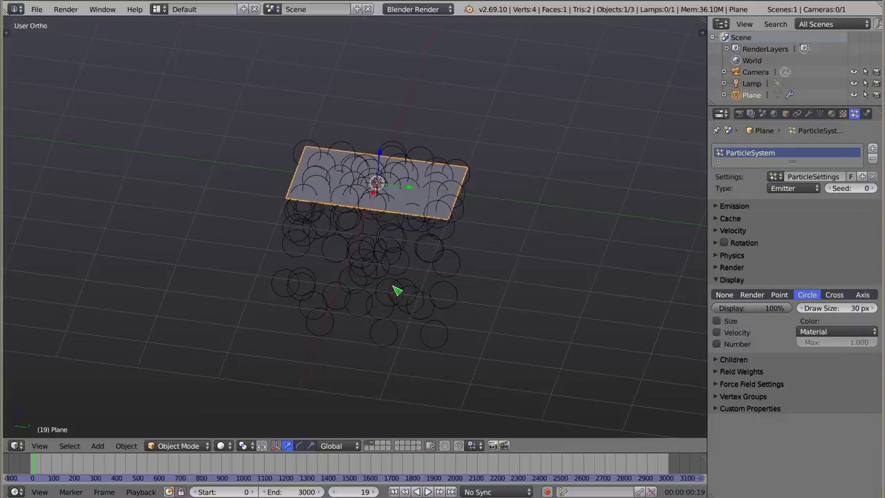
left_click(835, 295)
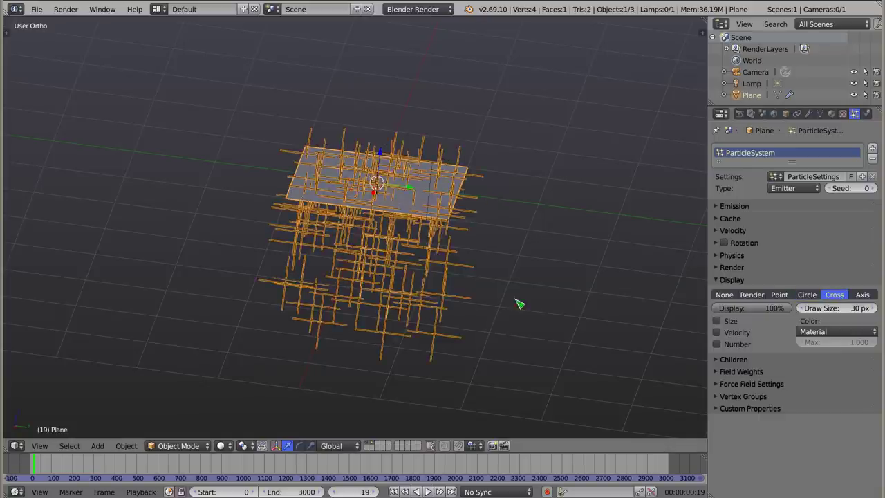
left_click(865, 295)
key("alt+a")
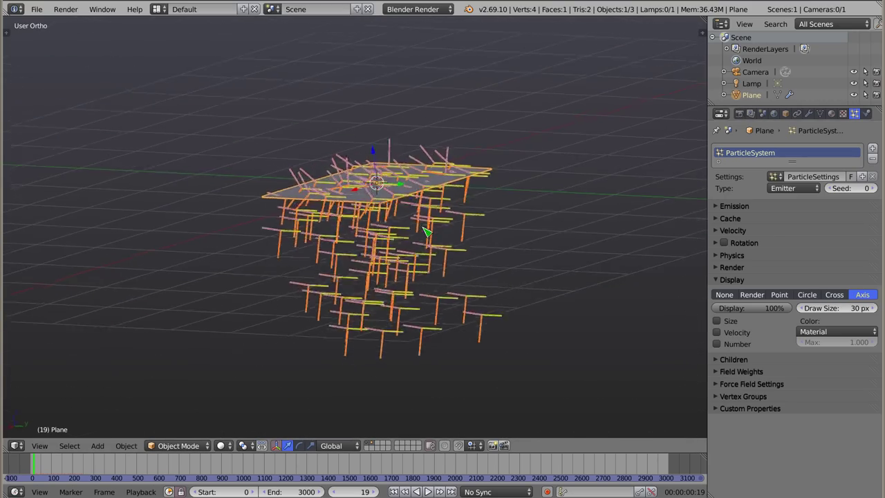
mouse_move(422, 233)
middle_mouse_down()
mouse_move(391, 175)
mouse_move(326, 192)
mouse_move(461, 265)
mouse_move(353, 113)
middle_mouse_up()
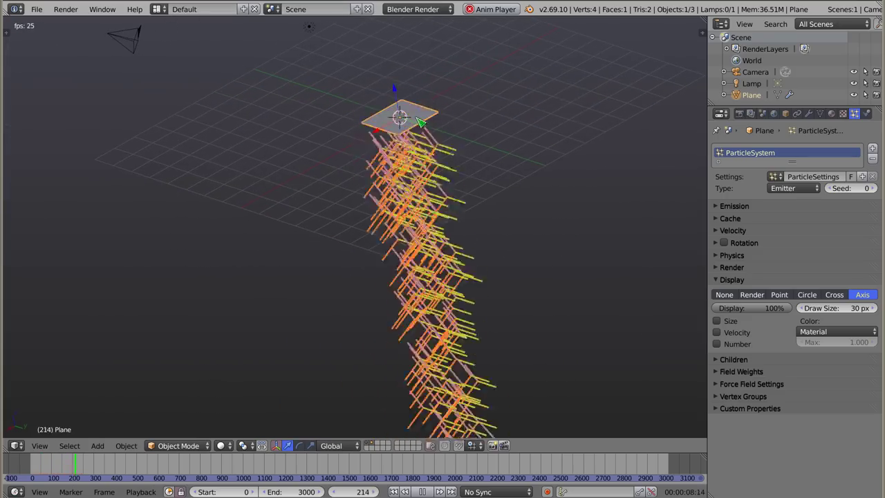
- Replay the animation and drag the particle Draw Size from 30 px down to 6 px
key("Escape")
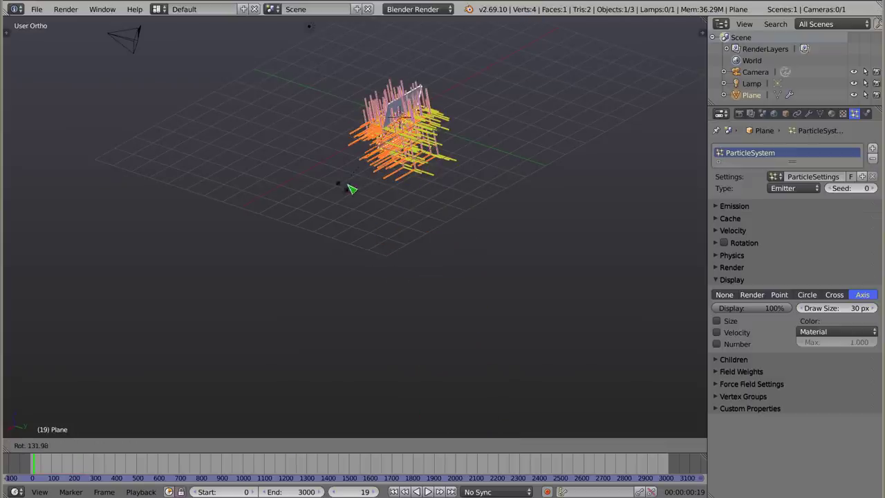
key("alt+a")
middle_click_drag(470, 165, 470, 144)
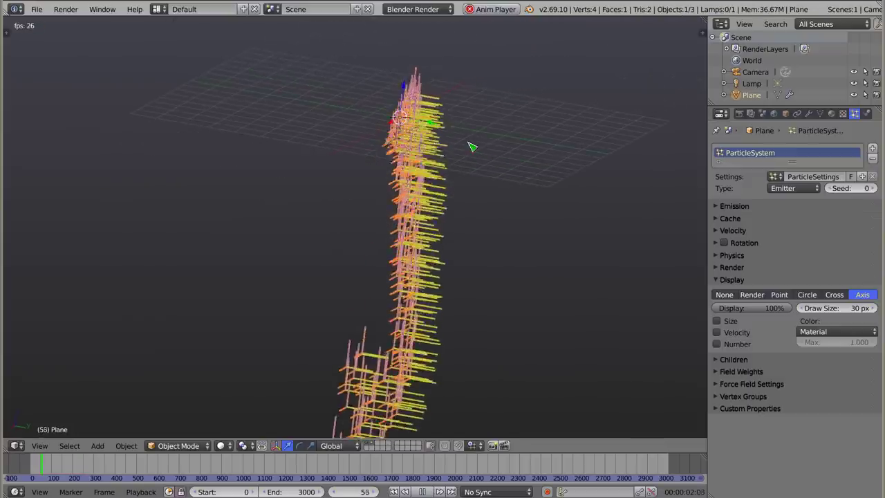
middle_click_drag(344, 152, 350, 172)
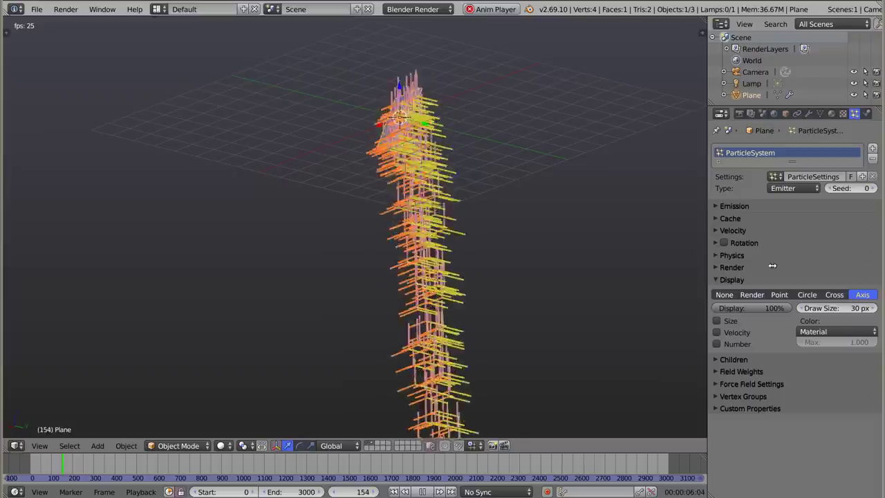
left_click_drag(841, 315, 795, 315)
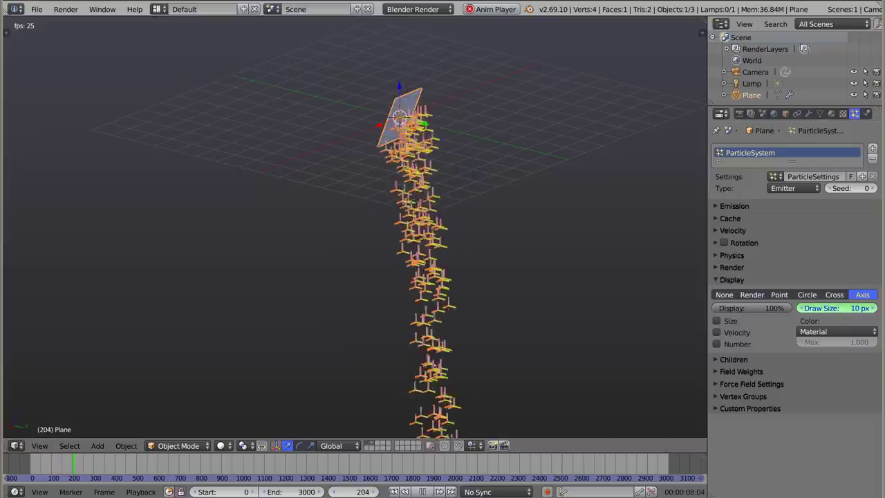
- Replay the animation several times, orbiting around to check the 6 px markers
key("Escape")
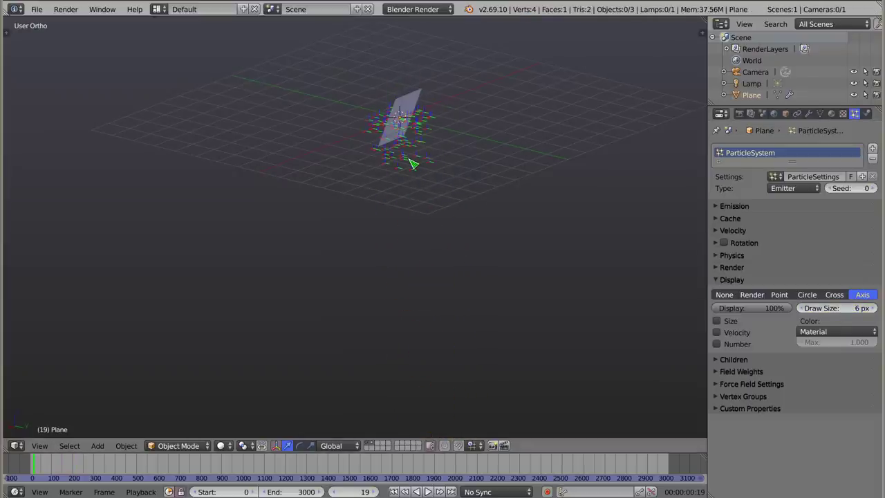
mouse_move(398, 139)
middle_mouse_down()
mouse_move(352, 170)
mouse_move(389, 137)
middle_mouse_up()
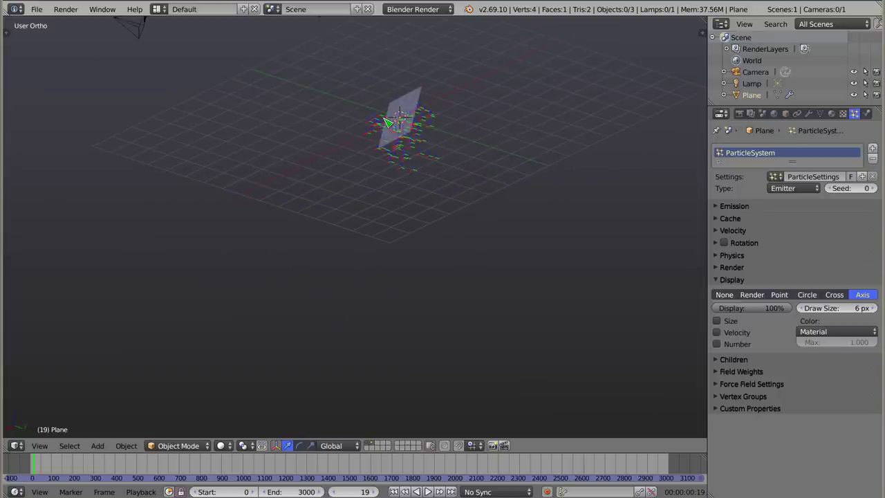
key("alt+a")
mouse_move(409, 192)
middle_mouse_down()
mouse_move(511, 233)
mouse_move(394, 265)
mouse_move(623, 201)
mouse_move(554, 293)
mouse_move(461, 152)
mouse_move(447, 164)
mouse_move(408, 108)
middle_mouse_up()
middle_click_drag(415, 220, 411, 260)
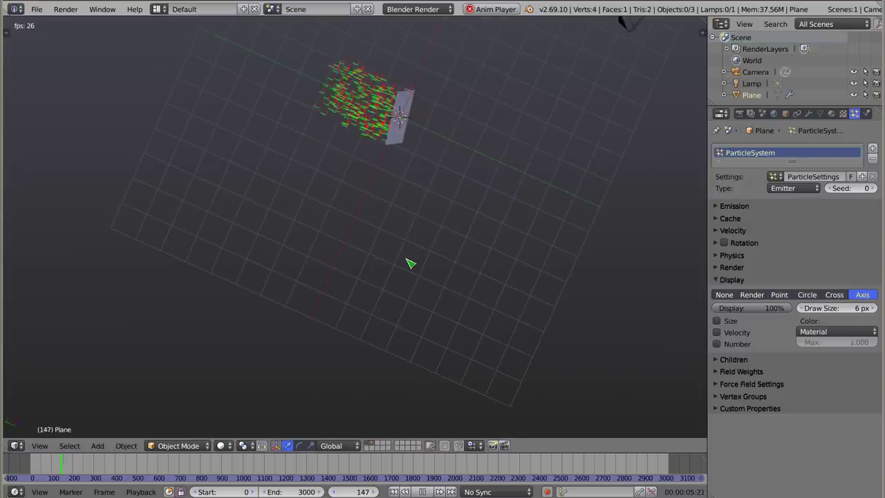
middle_click_drag(429, 128, 431, 73)
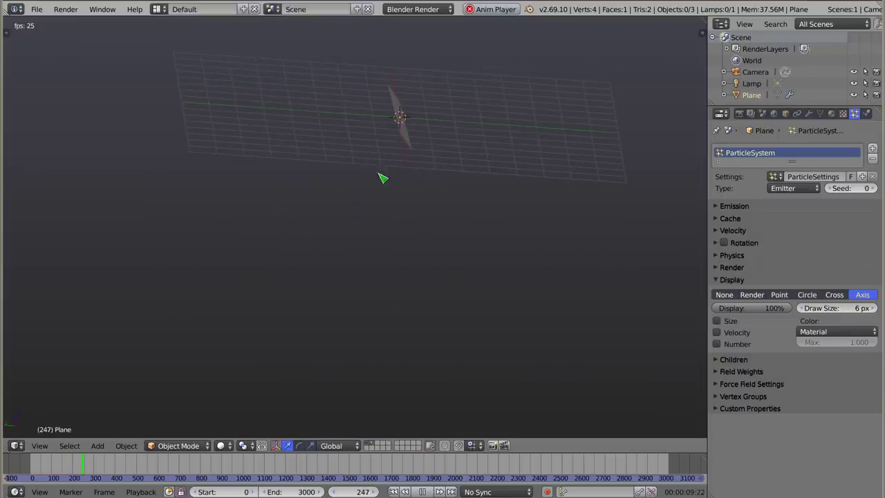
middle_click_drag(382, 179, 524, 184)
key("Escape")
mouse_move(355, 107)
middle_mouse_down()
mouse_move(424, 257)
mouse_move(258, 97)
mouse_move(214, 92)
mouse_move(438, 138)
mouse_move(426, 188)
mouse_move(458, 221)
middle_mouse_up()
key("alt+a")
- Switch particle Display through Point and Circle to Cross, then replay and orbit to inspect
left_click(780, 295)
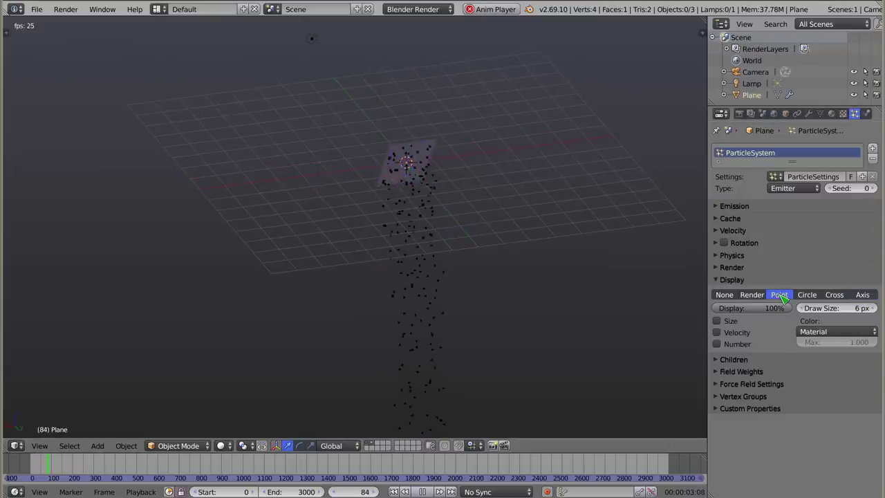
left_click(807, 295)
left_click(835, 295)
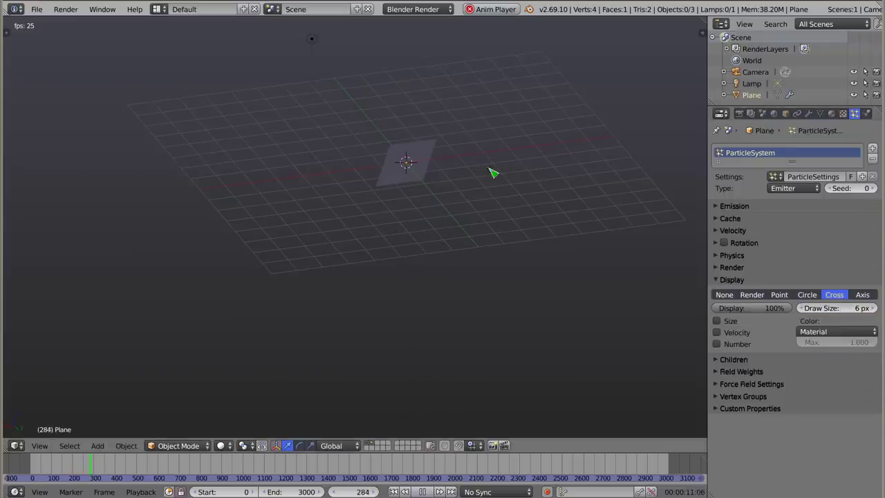
key("Escape")
key("alt+a")
mouse_move(461, 217)
middle_mouse_down()
mouse_move(426, 197)
mouse_move(415, 162)
mouse_move(557, 244)
mouse_move(541, 253)
mouse_move(390, 177)
middle_mouse_up()
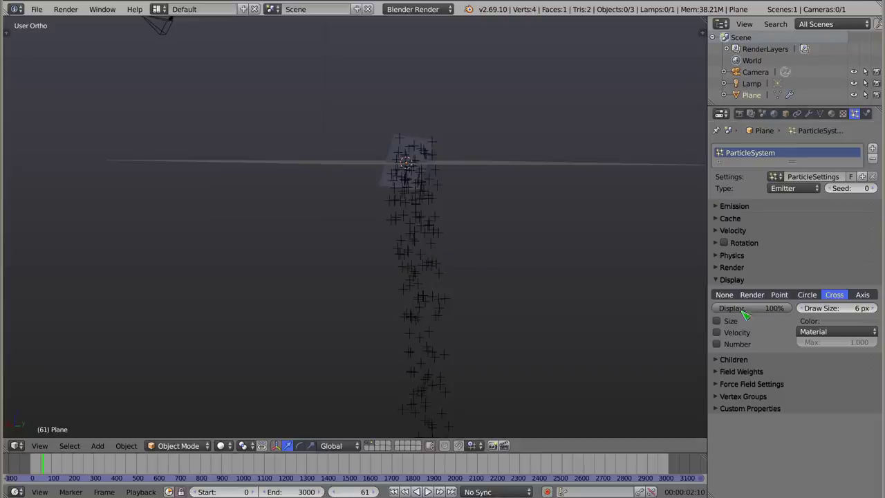
- Draw the particles as Points at 15 px and reduce the Display amount to 49%
left_click(780, 296)
left_click_drag(851, 308, 873, 308)
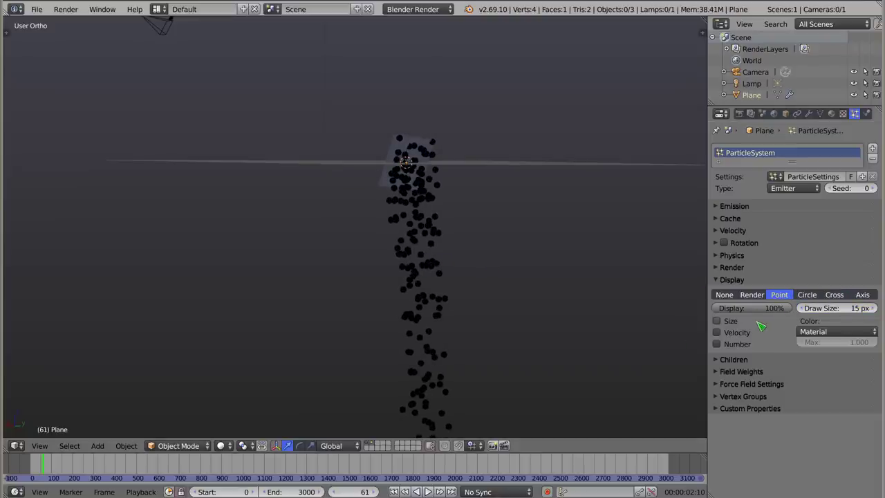
left_click_drag(773, 310, 737, 310)
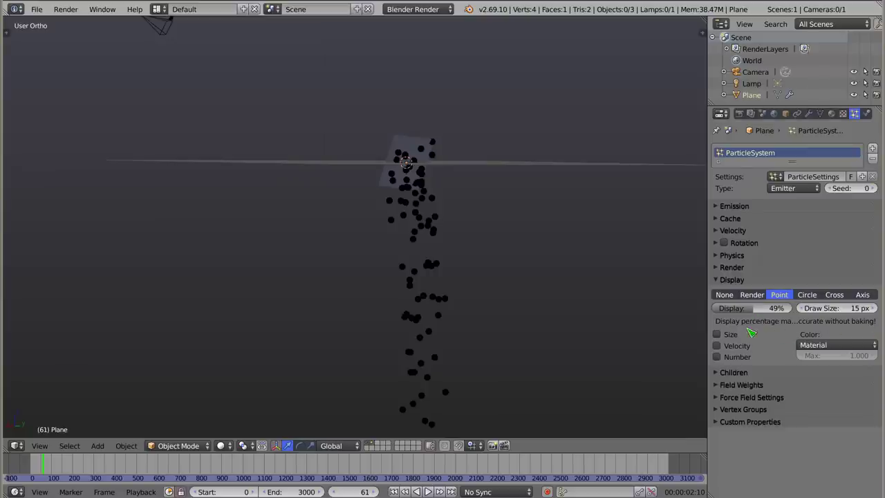
- Widen the properties area, check the Cache panel, and restore Display to 100%
left_click_drag(707, 330, 672, 330)
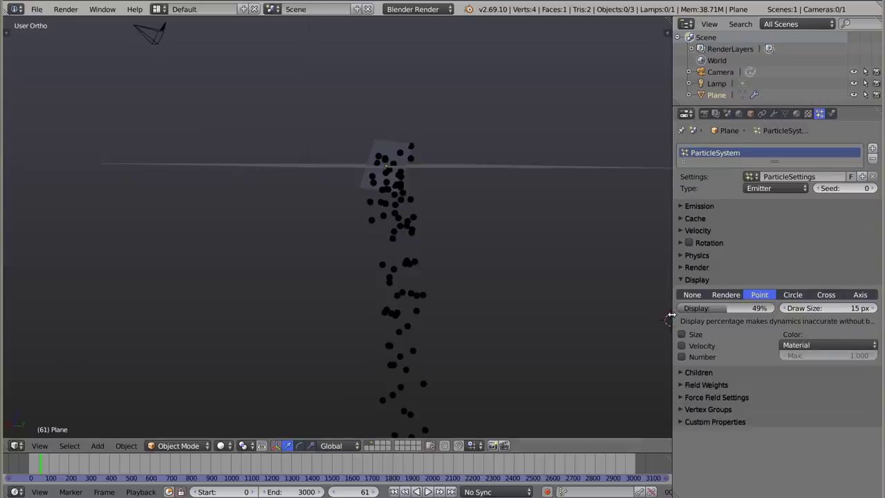
left_click_drag(672, 321, 646, 321)
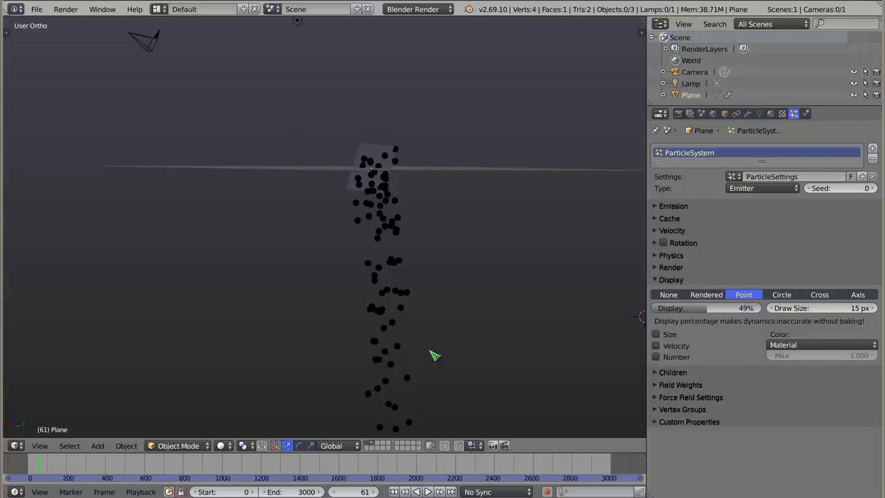
left_click(660, 220)
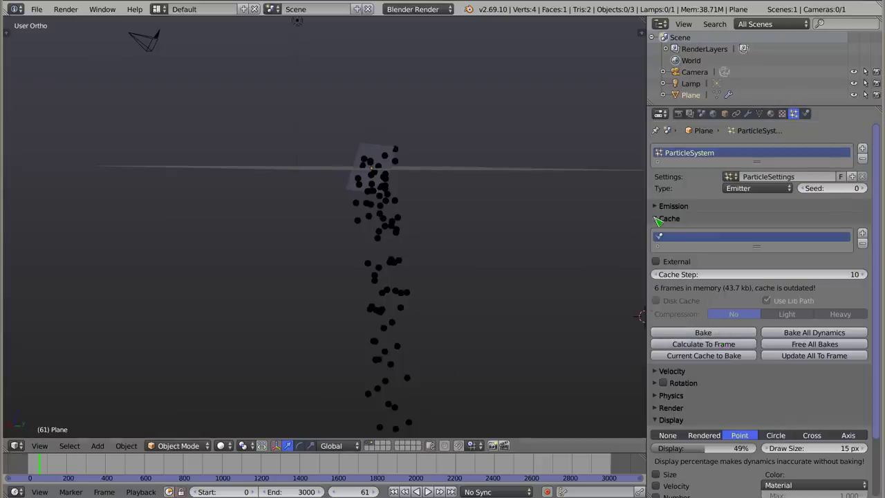
left_click(654, 220)
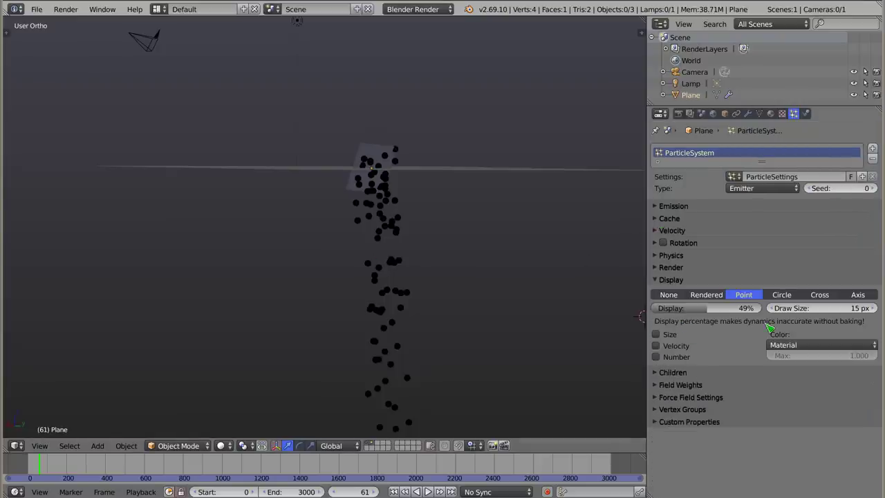
left_click_drag(725, 308, 770, 313)
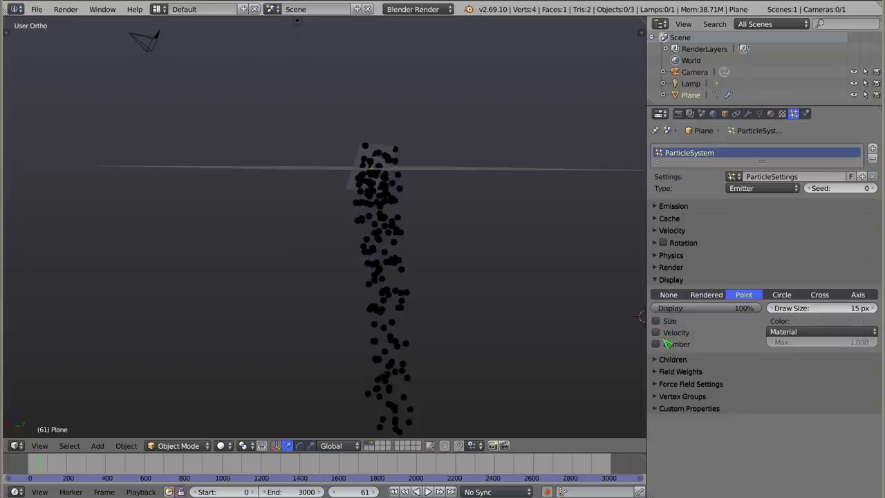
mouse_move(457, 249)
middle_mouse_down()
mouse_move(475, 325)
mouse_move(389, 231)
mouse_move(397, 271)
mouse_move(444, 245)
mouse_move(439, 272)
mouse_move(421, 253)
mouse_move(304, 240)
mouse_move(489, 264)
mouse_move(358, 186)
middle_mouse_up()
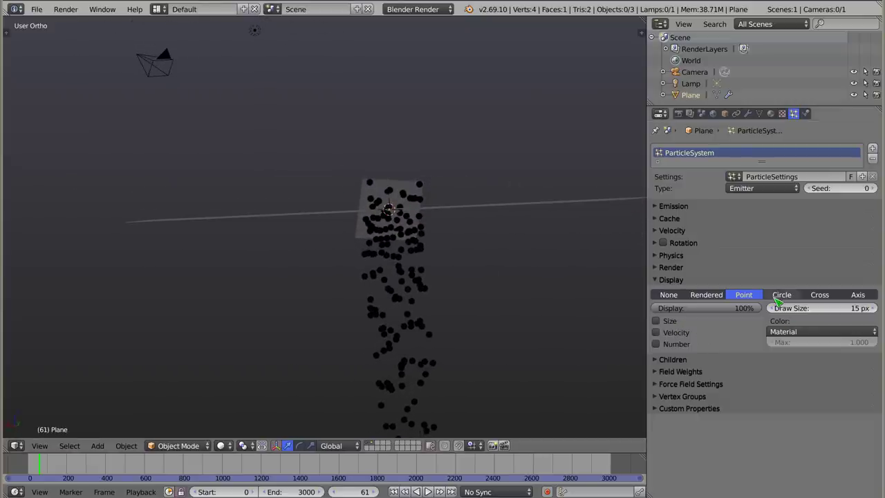
- Set particle Display to Rendered with a 0 px Draw Size and show particle Size
left_click(707, 297)
left_click_drag(824, 308, 795, 308)
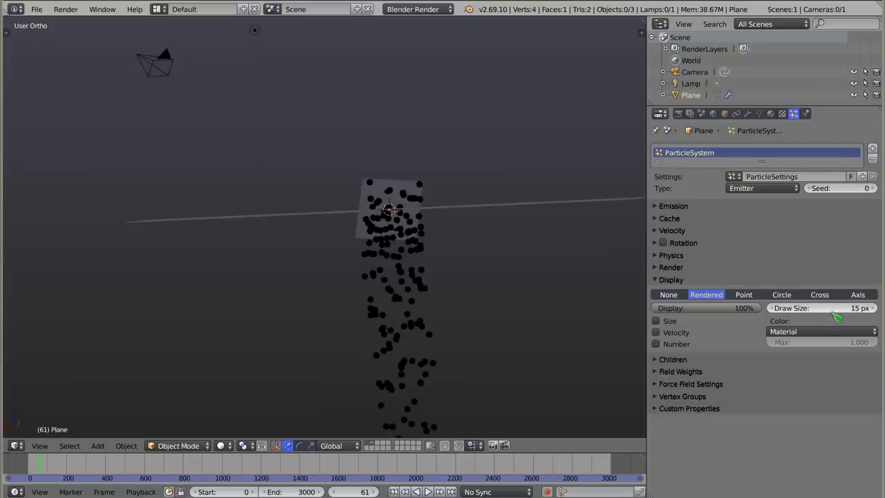
left_click(657, 321)
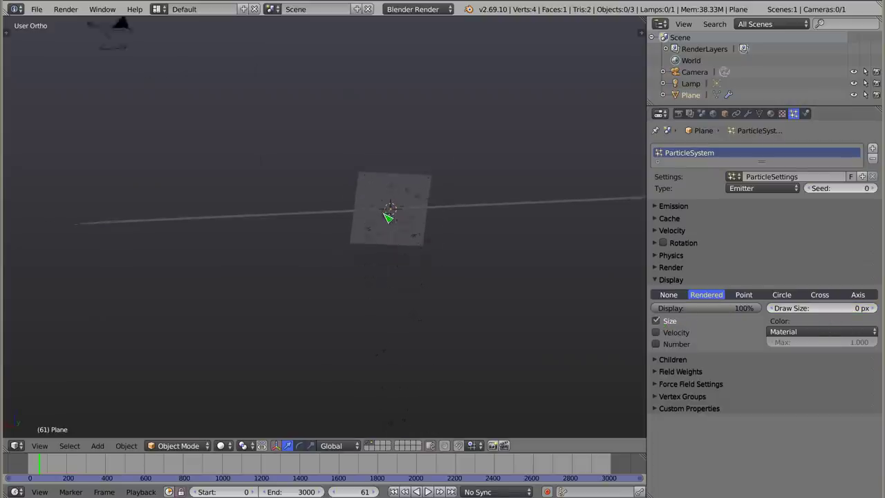
- Set the particle physics Size to 0.070 and turn off the size circles
scroll(388, 217, "up", 5)
scroll(389, 214, "up", 5)
scroll(389, 214, "up", 4)
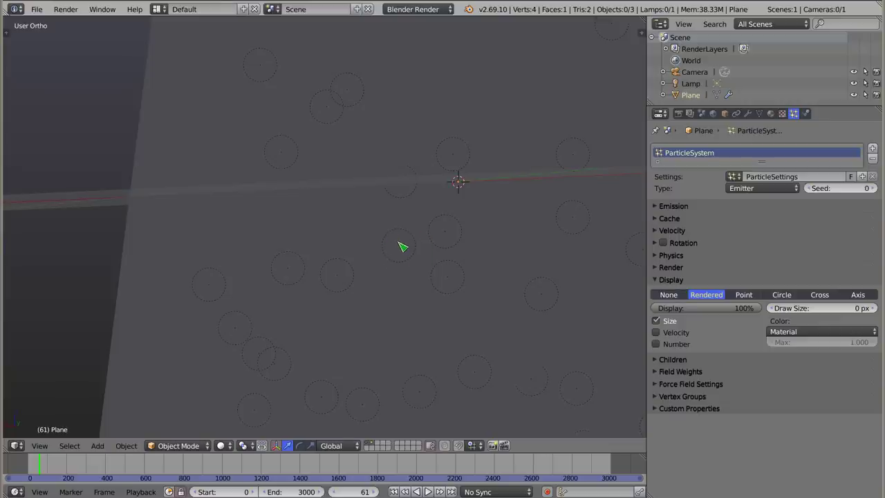
left_click(659, 257)
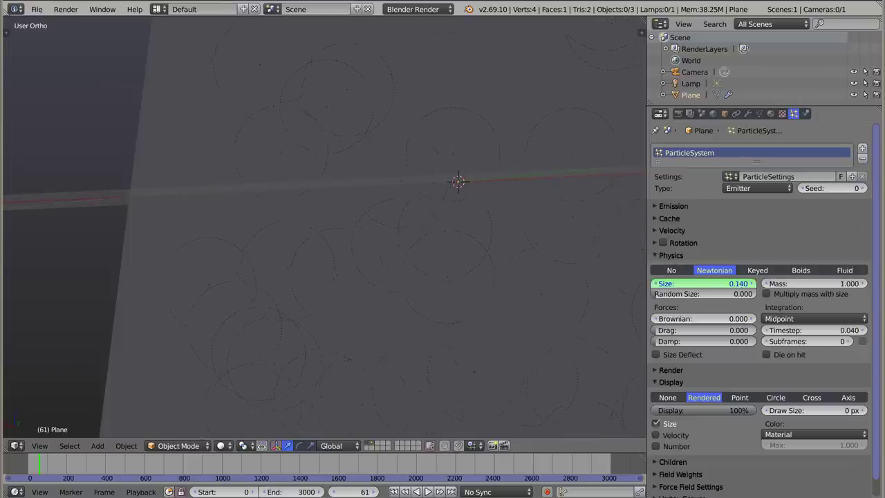
left_click_drag(704, 283, 726, 284)
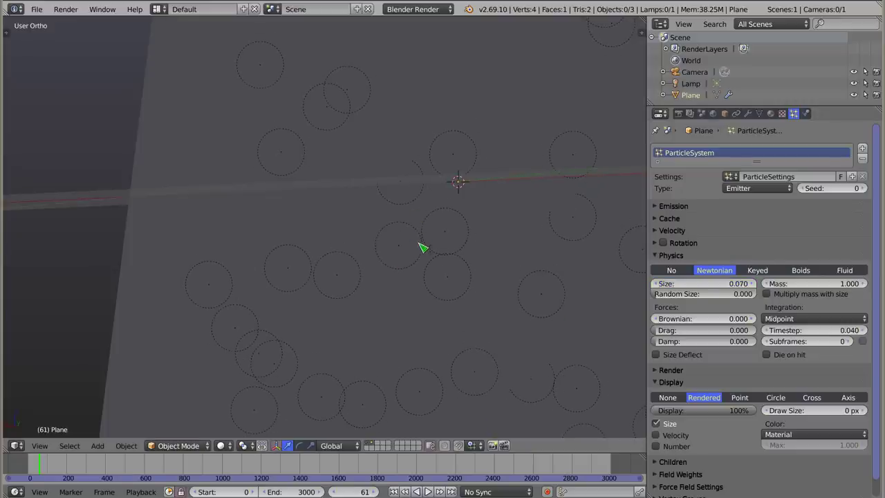
scroll(705, 382, "down", 1)
left_click(657, 406)
- Show each particle's index number and rewind to the first frame, orbiting to face the emitter
left_click(657, 429)
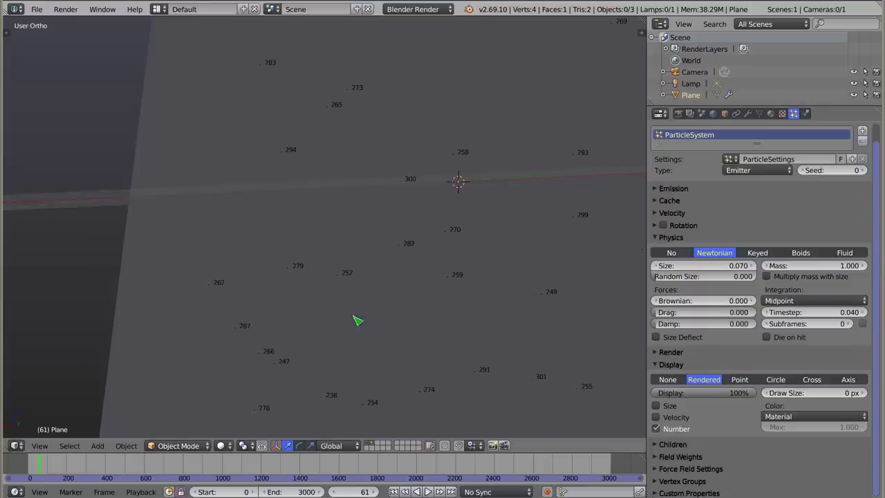
mouse_move(449, 310)
middle_mouse_down()
mouse_move(406, 222)
mouse_move(387, 217)
mouse_move(421, 178)
mouse_move(357, 243)
mouse_move(310, 312)
mouse_move(311, 286)
mouse_move(362, 265)
middle_mouse_up()
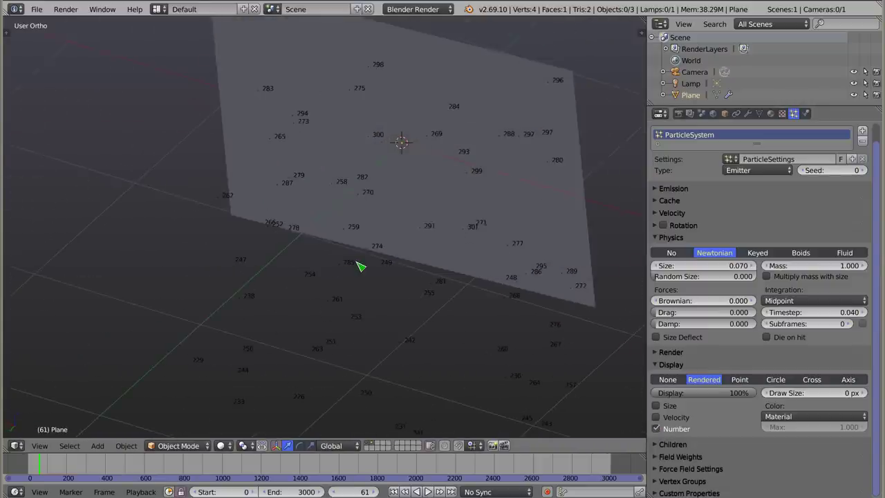
scroll(362, 265, "down", 3)
mouse_move(384, 304)
middle_mouse_down()
mouse_move(385, 194)
mouse_move(452, 291)
mouse_move(519, 229)
mouse_move(419, 150)
mouse_move(362, 205)
middle_mouse_up()
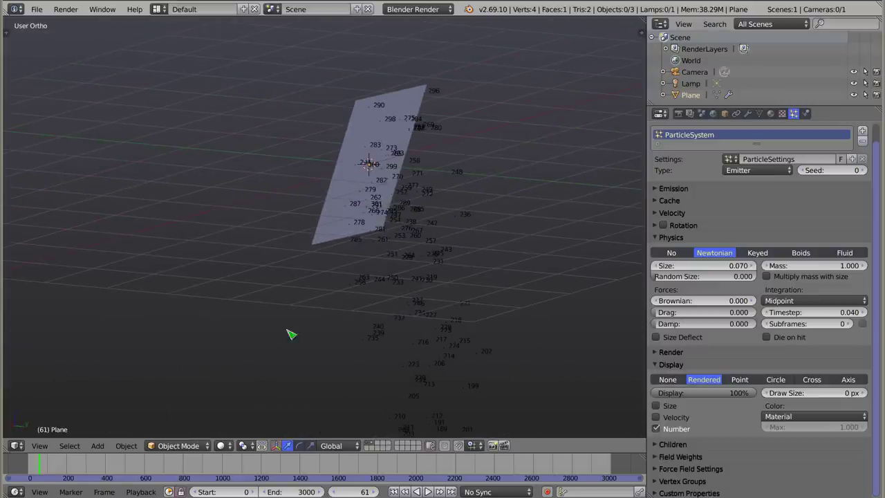
key("shift+Left")
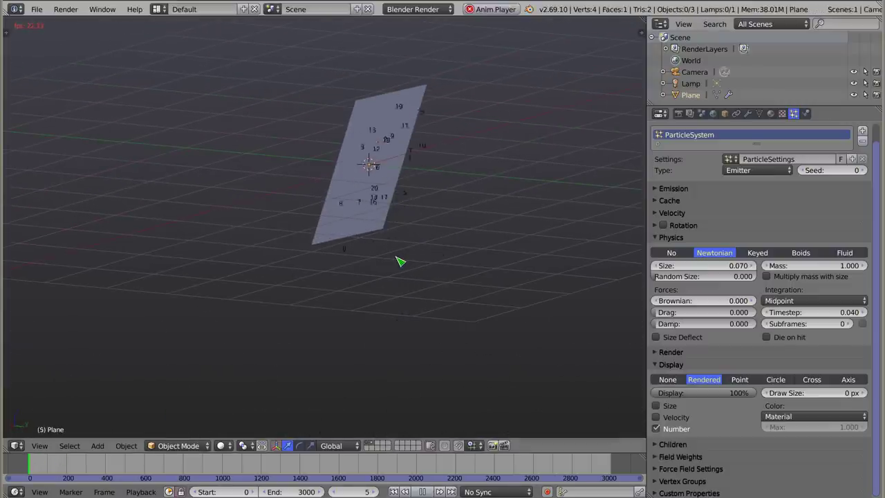
mouse_move(415, 209)
middle_mouse_down()
mouse_move(367, 198)
mouse_move(381, 191)
middle_mouse_up()
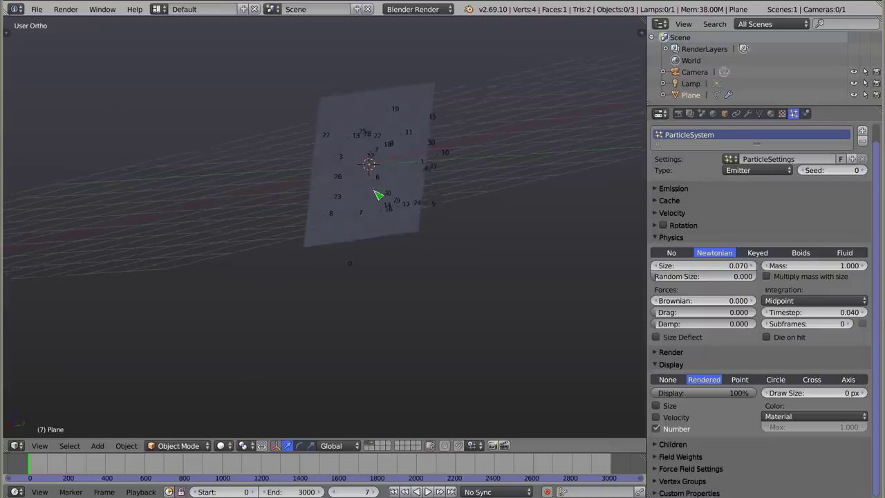
scroll(391, 208, "up", 2)
scroll(388, 228, "up", 2)
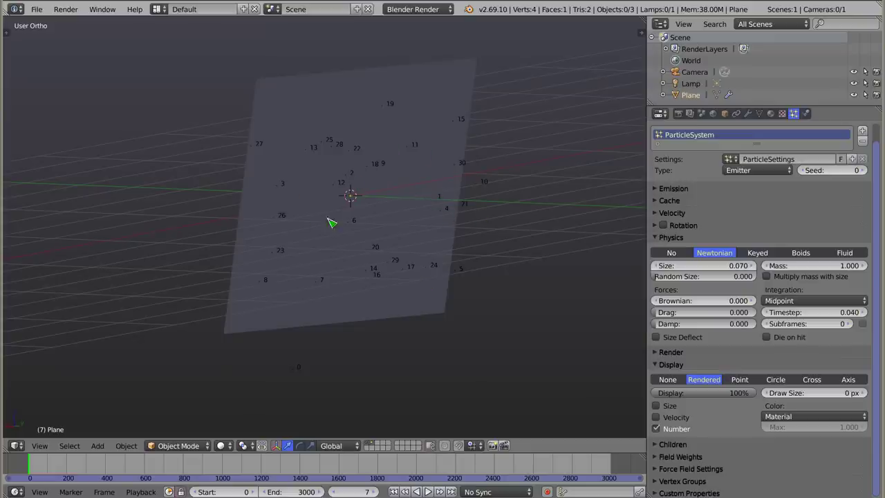
- Play the emission, stop at frame 23, render it with F12, and close the render
key("alt+a")
mouse_move(403, 192)
middle_mouse_down()
mouse_move(370, 266)
mouse_move(407, 309)
mouse_move(429, 269)
middle_mouse_up()
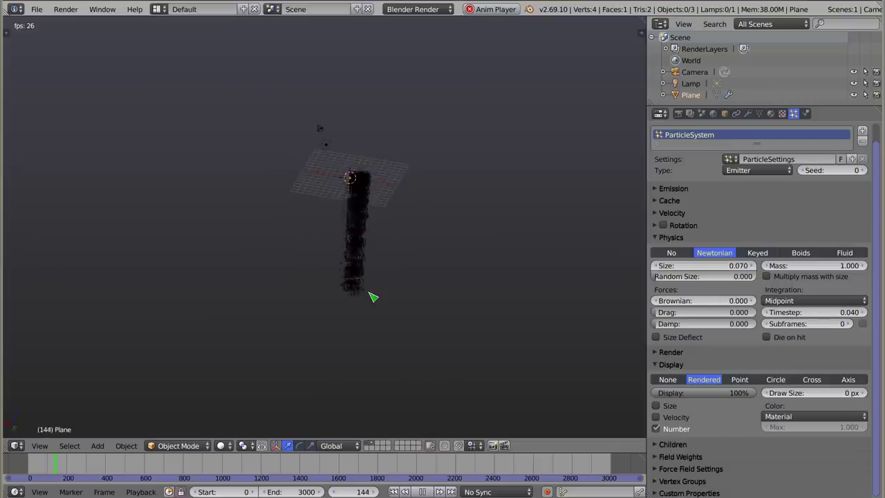
scroll(360, 197, "up", 3)
scroll(364, 189, "up", 3)
mouse_move(359, 191)
middle_mouse_down()
mouse_move(218, 143)
mouse_move(290, 231)
mouse_move(336, 242)
middle_mouse_up()
key("Escape")
key("alt+a")
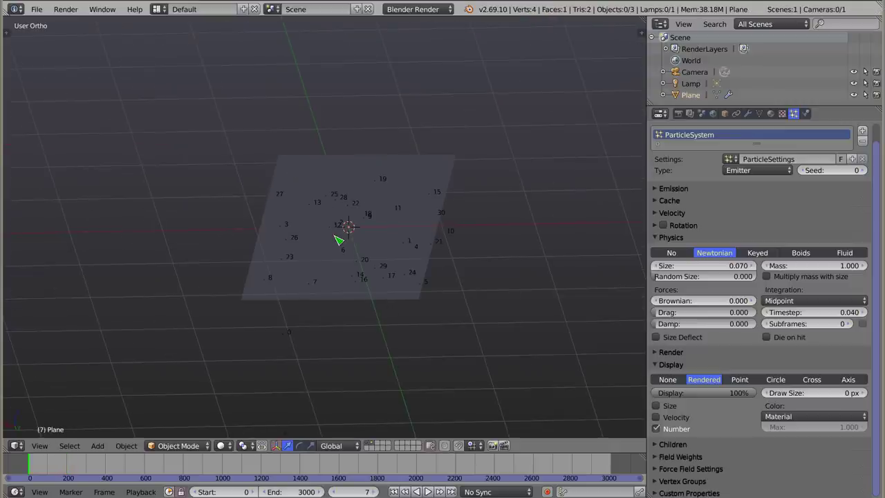
key("alt+a")
mouse_move(390, 273)
middle_mouse_down()
mouse_move(435, 247)
mouse_move(427, 254)
middle_mouse_up()
key("F12")
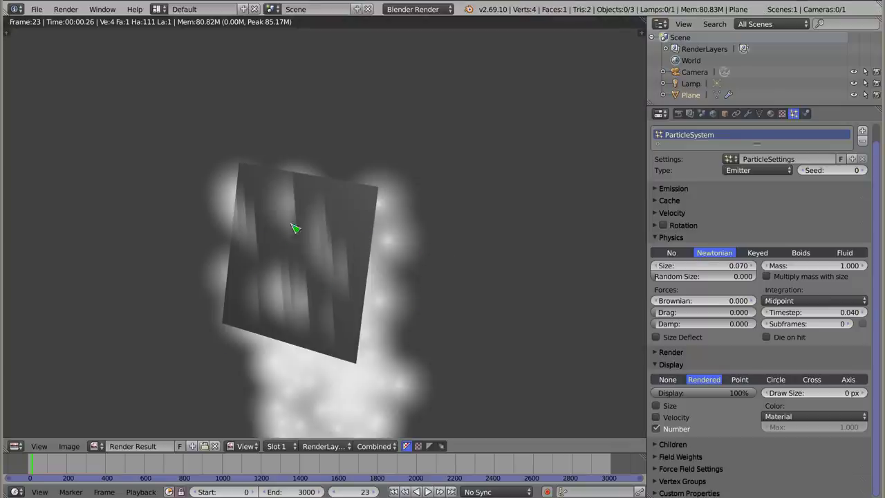
key("Escape")
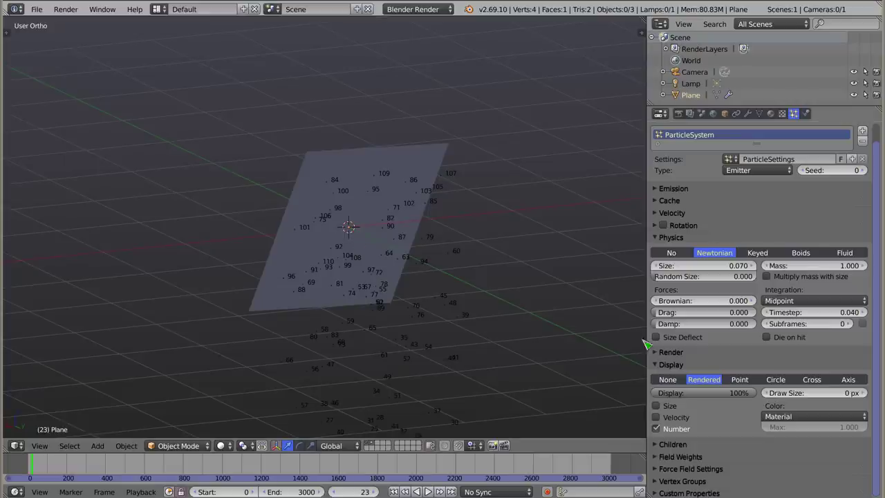
- Turn off the particle index numbers and draw the particles as velocity streaks
left_click(658, 239)
left_click(657, 329)
left_click(657, 318)
mouse_move(425, 316)
middle_mouse_down()
mouse_move(438, 263)
mouse_move(415, 264)
mouse_move(438, 247)
mouse_move(355, 223)
mouse_move(334, 267)
middle_mouse_up()
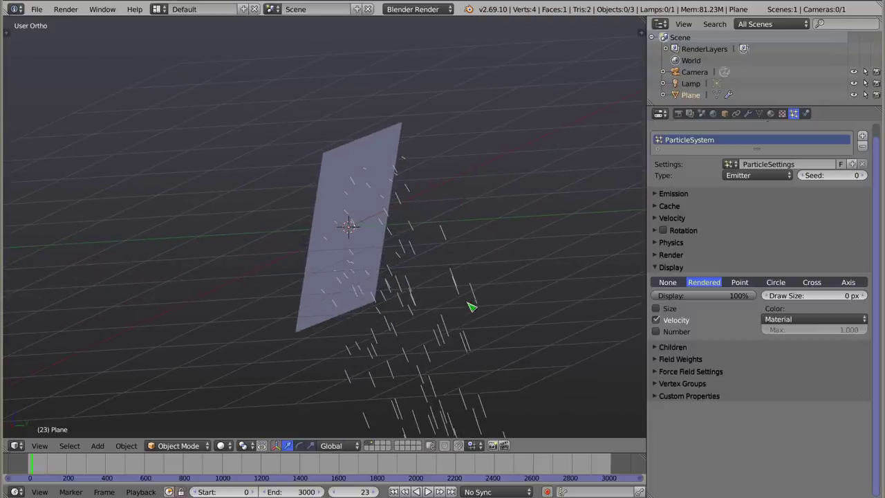
- Replay the emission from the first frame and stop at frame 73
key("shift+Left")
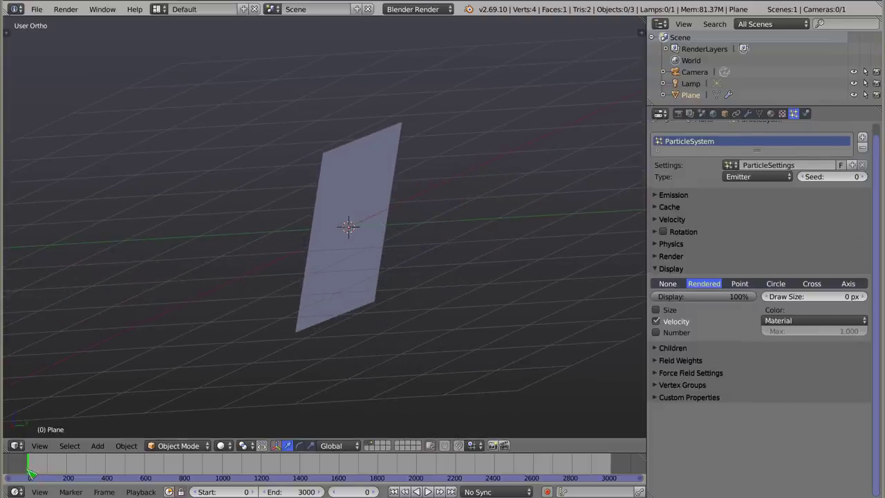
key("alt+a")
key("alt+a")
mouse_move(361, 246)
middle_mouse_down()
mouse_move(366, 266)
mouse_move(352, 132)
middle_mouse_up()
key("alt+a")
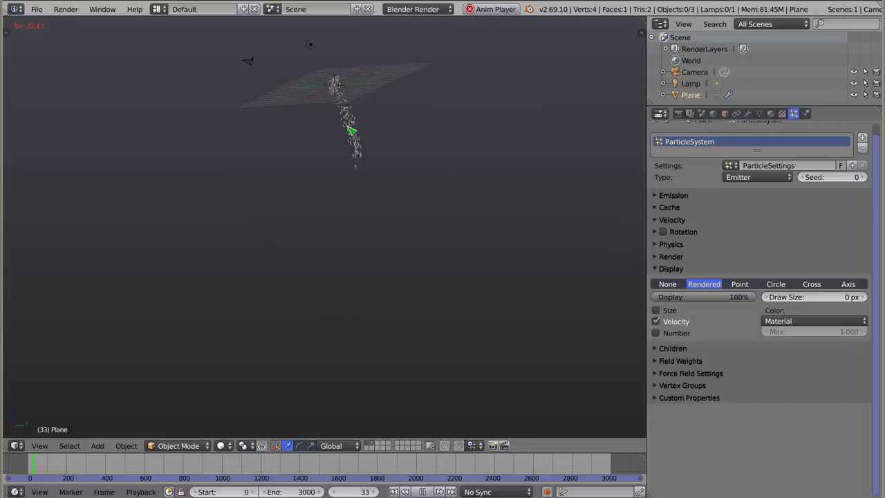
key("alt+a")
scroll(385, 251, "up", 4)
scroll(377, 235, "up", 1)
mouse_move(360, 243)
middle_mouse_down()
mouse_move(388, 174)
mouse_move(395, 184)
middle_mouse_up()
- Draw the particles as points enlarged to 18 px
left_click(740, 286)
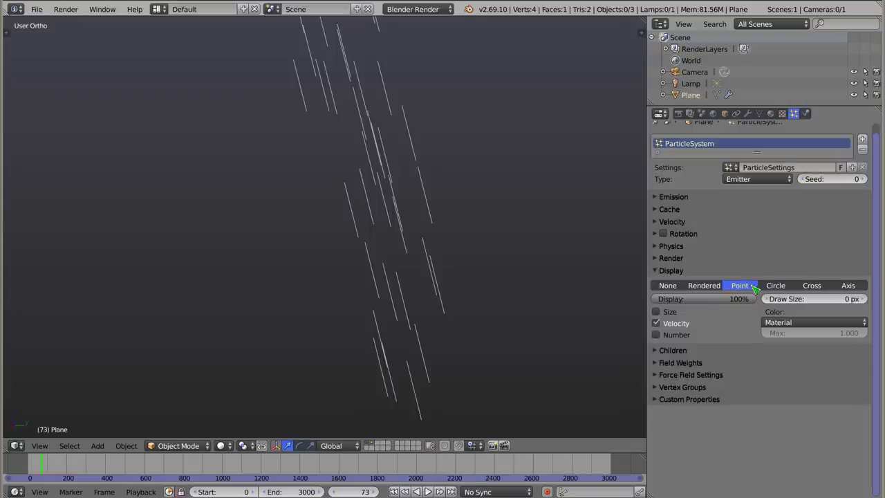
left_click_drag(803, 301, 851, 303)
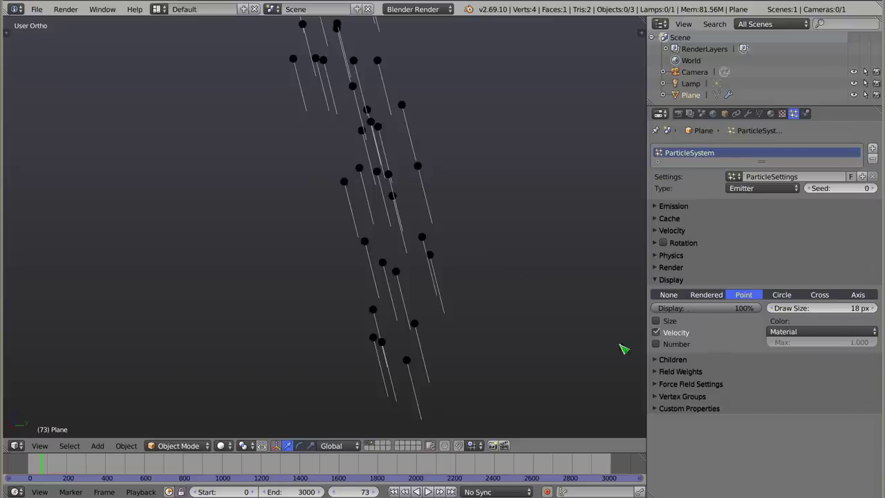
mouse_move(328, 191)
middle_mouse_down()
mouse_move(292, 111)
mouse_move(275, 129)
mouse_move(277, 88)
middle_mouse_up()
middle_click_drag(373, 203, 391, 208)
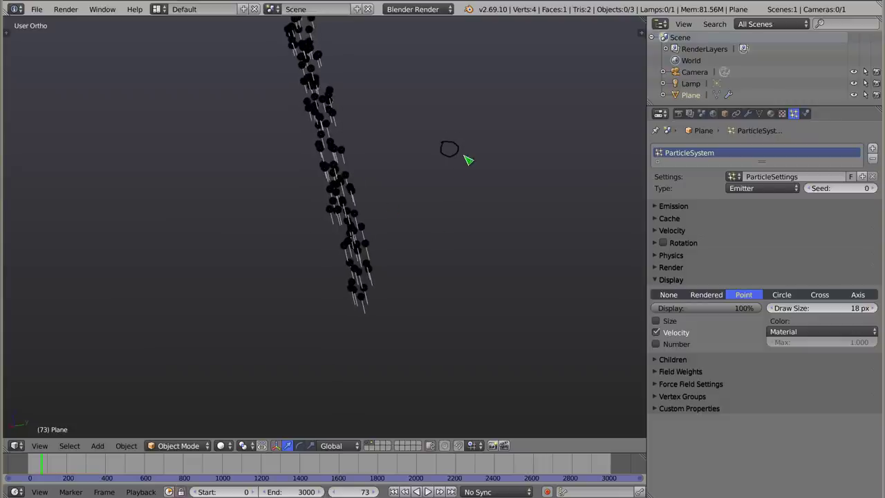
left_click_drag(454, 145, 548, 146)
- Turn off the velocity lines so the particles show as plain points
mouse_move(364, 229)
middle_mouse_down()
mouse_move(311, 277)
mouse_move(287, 251)
mouse_move(284, 90)
middle_mouse_up()
mouse_move(404, 171)
middle_mouse_down()
mouse_move(394, 199)
mouse_move(275, 91)
mouse_move(338, 364)
mouse_move(354, 62)
middle_mouse_up()
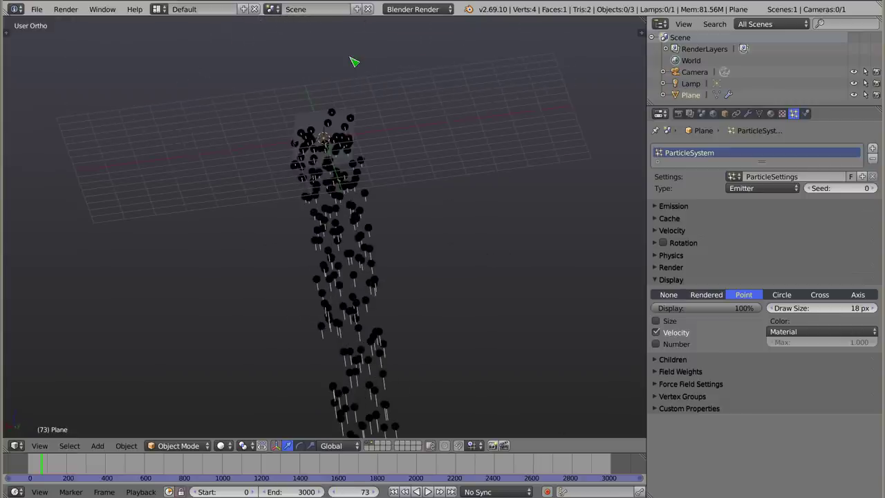
mouse_move(304, 171)
middle_mouse_down()
mouse_move(401, 174)
mouse_move(212, 144)
mouse_move(395, 152)
mouse_move(401, 117)
mouse_move(346, 152)
mouse_move(338, 144)
middle_mouse_up()
mouse_move(400, 206)
middle_mouse_down()
mouse_move(443, 275)
mouse_move(500, 265)
mouse_move(323, 91)
mouse_move(249, 84)
middle_mouse_up()
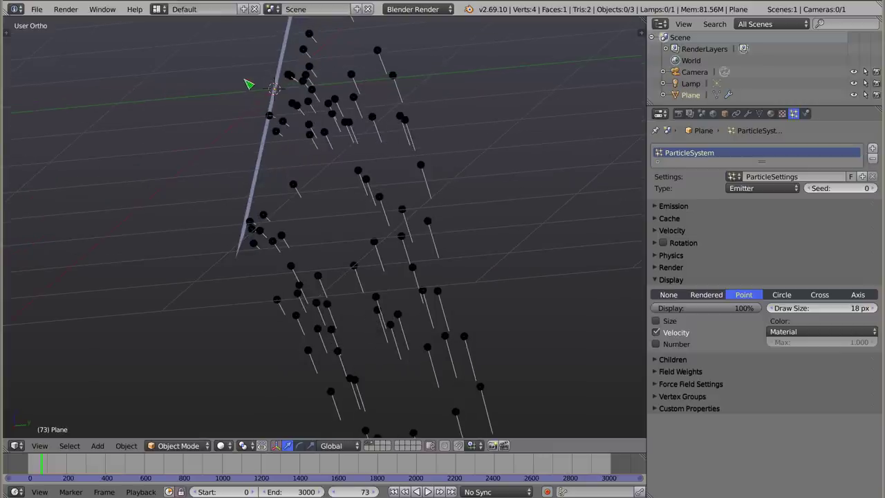
middle_click_drag(353, 125, 345, 185)
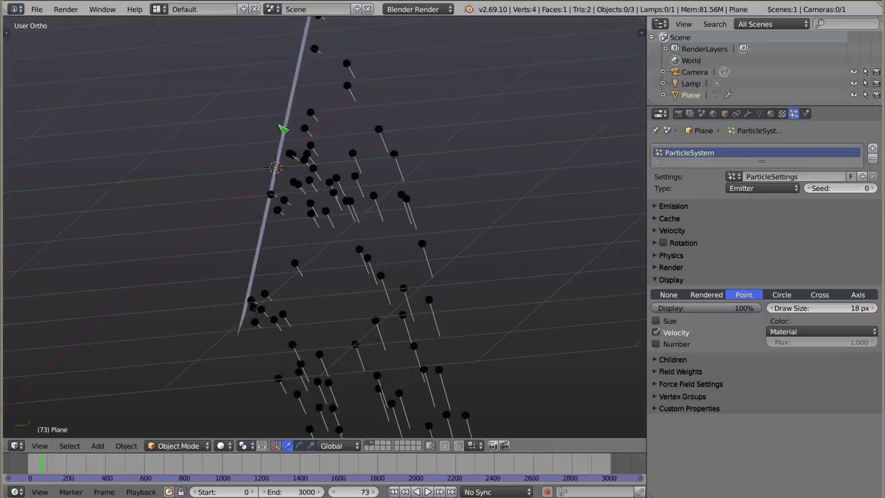
left_click(657, 333)
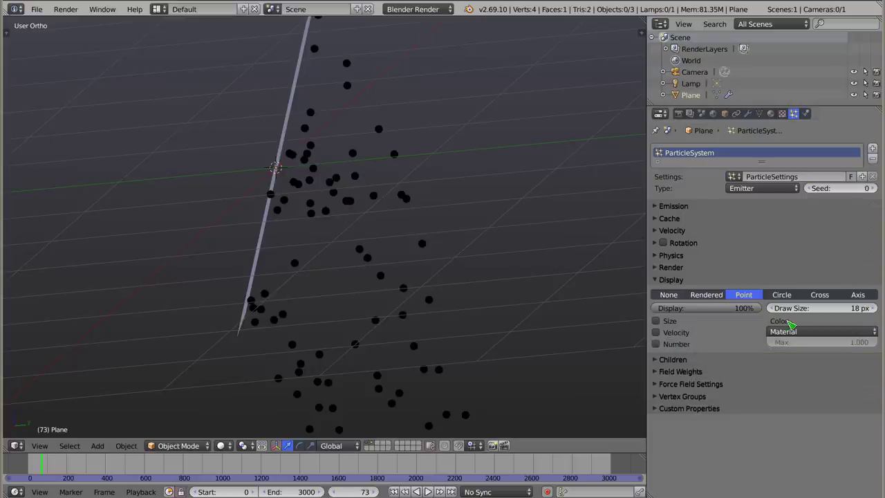
mouse_move(394, 241)
middle_mouse_down()
mouse_move(311, 242)
mouse_move(353, 248)
mouse_move(344, 245)
mouse_move(340, 194)
mouse_move(362, 223)
middle_mouse_up()
- Give the emitter plane a new material with red diffuse colour (R 0.8, G 0.015, B 0)
right_click(309, 109)
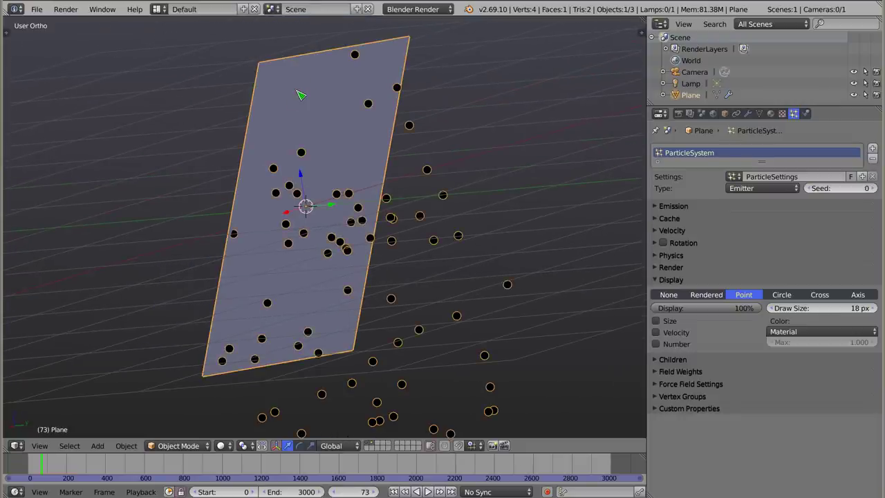
left_click(770, 113)
left_click(735, 183)
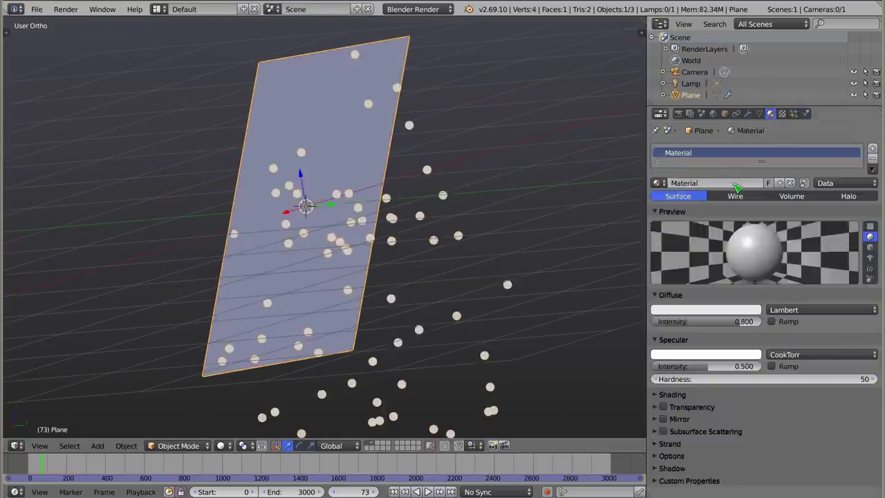
left_click(712, 311)
left_click_drag(701, 215, 694, 246)
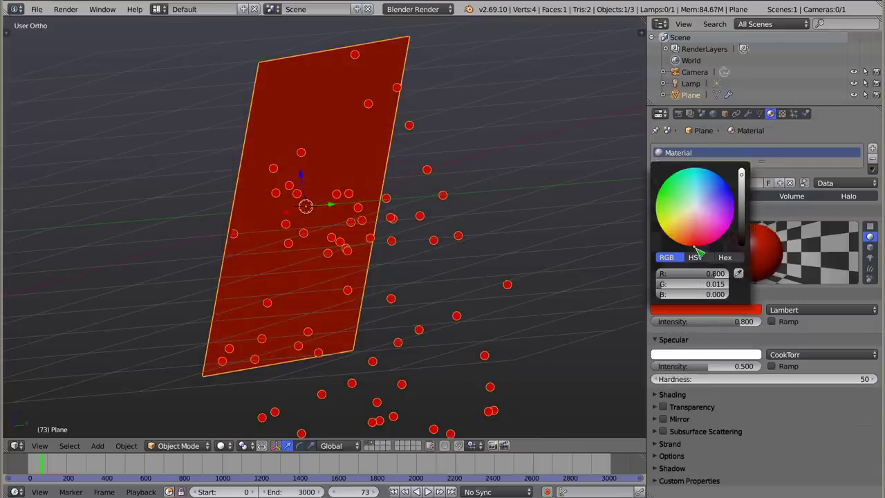
mouse_move(411, 267)
middle_mouse_down()
mouse_move(385, 375)
mouse_move(385, 179)
middle_mouse_up()
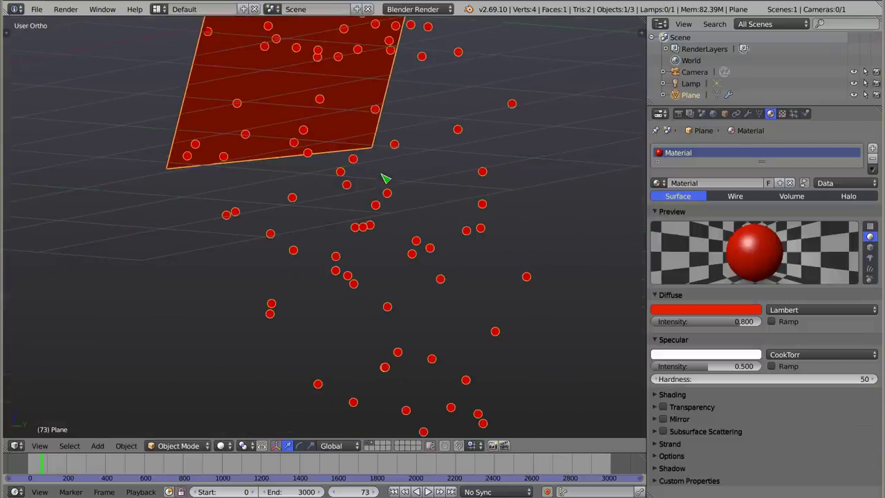
key("KP_4")
key("KP_4")
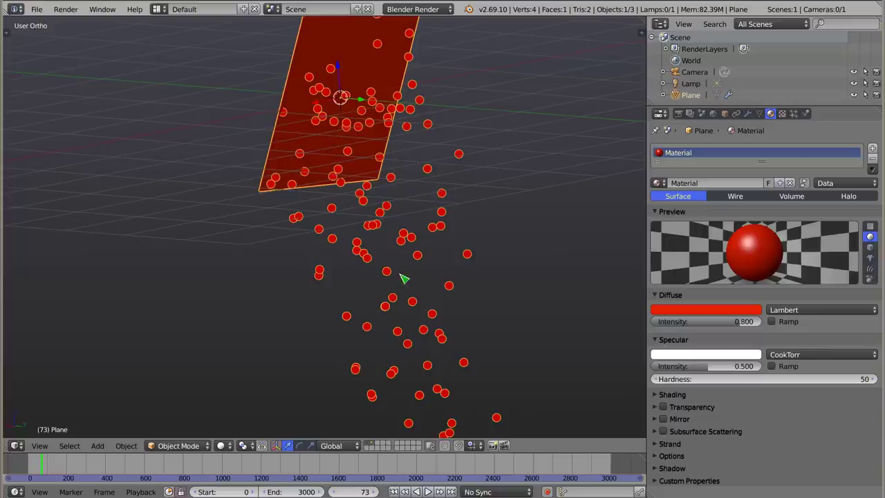
- Set the particle Display Color to Velocity
left_click(794, 114)
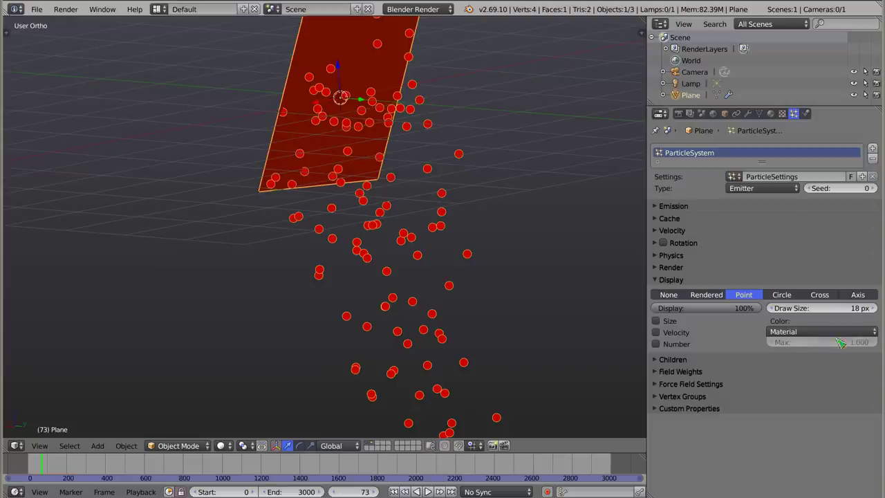
left_click(823, 332)
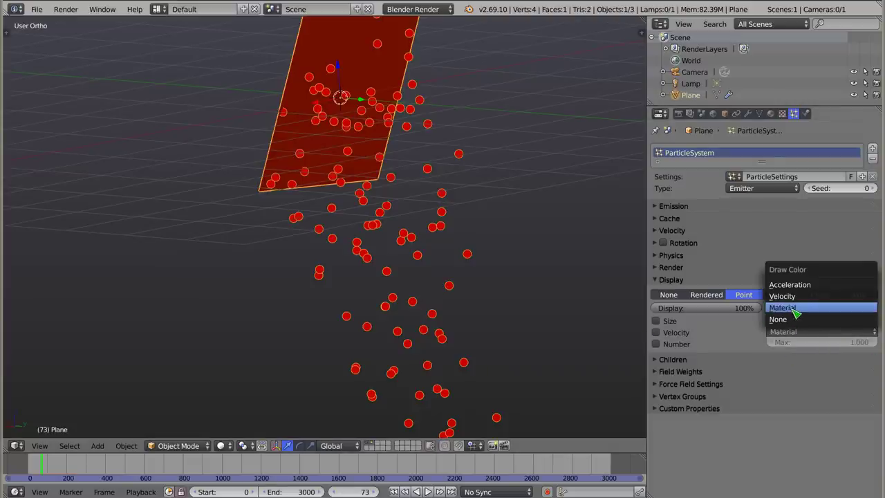
left_click(793, 320)
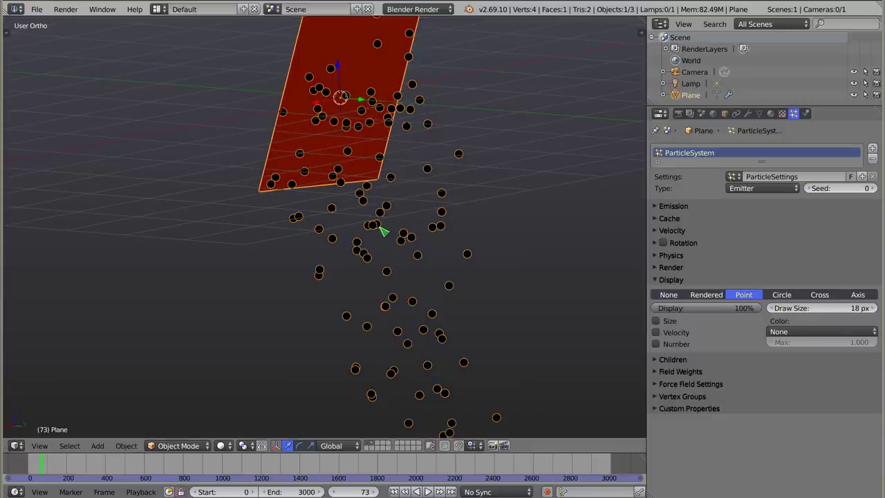
left_click(804, 332)
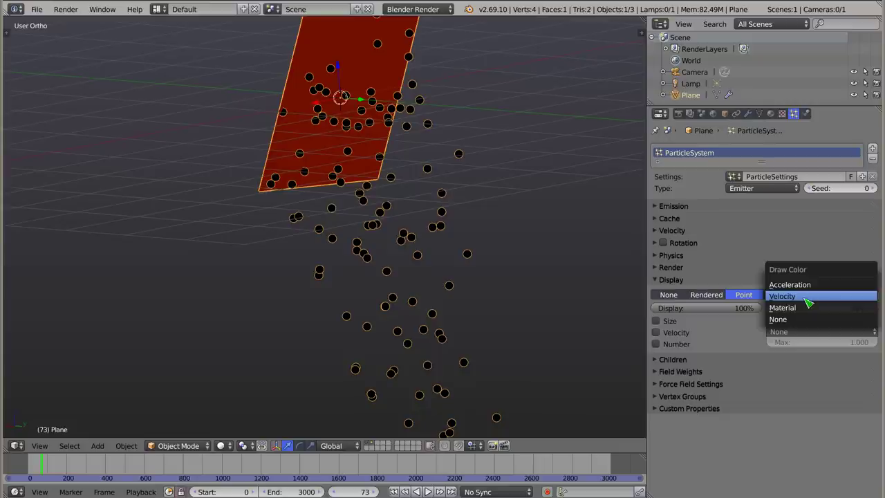
left_click(807, 298)
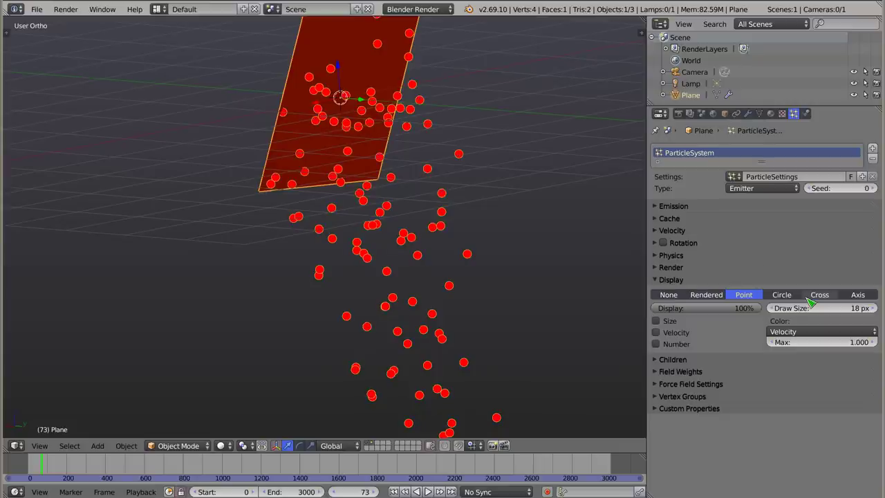
middle_click_drag(446, 307, 490, 282)
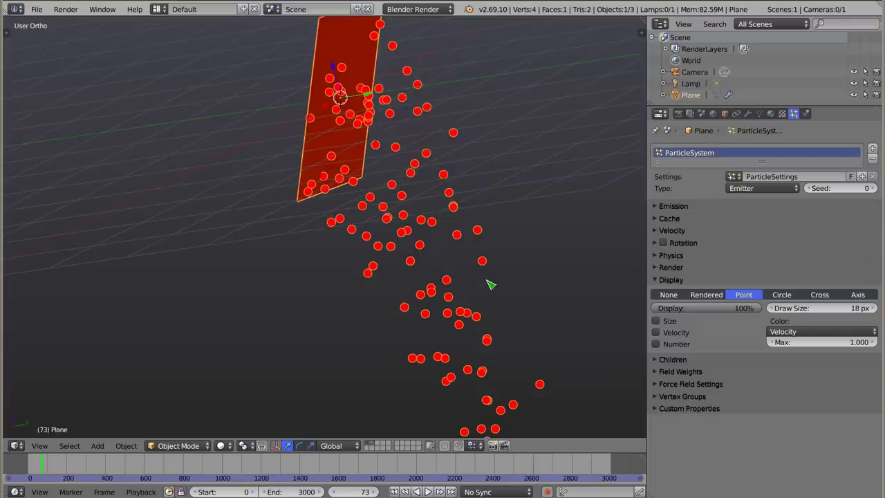
mouse_move(325, 223)
middle_mouse_down()
mouse_move(320, 175)
mouse_move(293, 222)
mouse_move(356, 223)
middle_mouse_up()
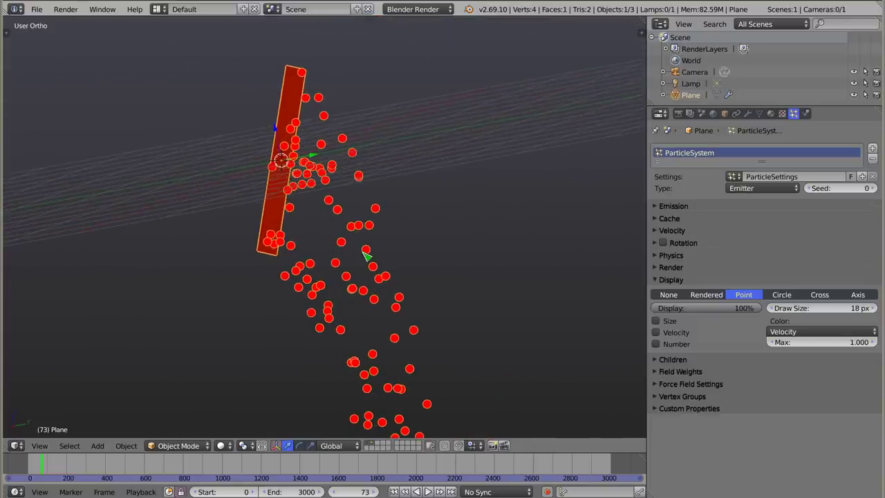
- Rewind to frame 0 and replay the particle emission
left_click(30, 470)
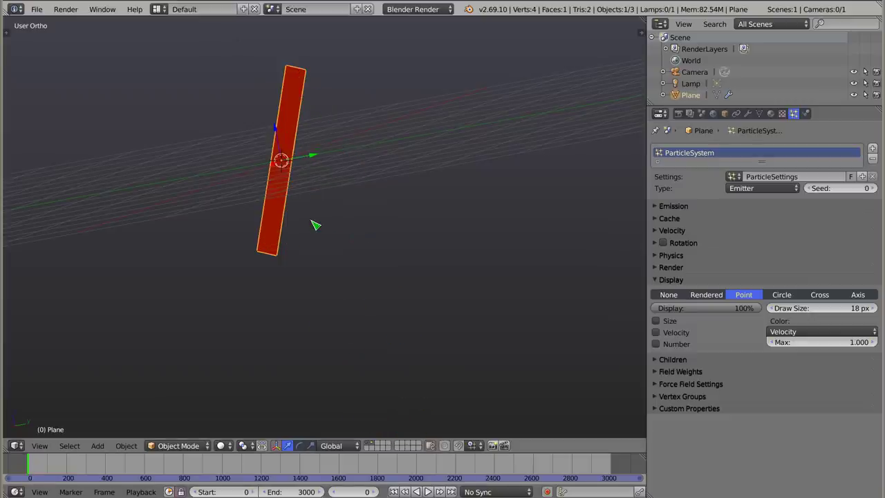
key("alt+a")
mouse_move(315, 225)
middle_mouse_down()
mouse_move(304, 251)
mouse_move(346, 207)
mouse_move(395, 240)
mouse_move(381, 250)
mouse_move(389, 273)
middle_mouse_up()
left_click(771, 114)
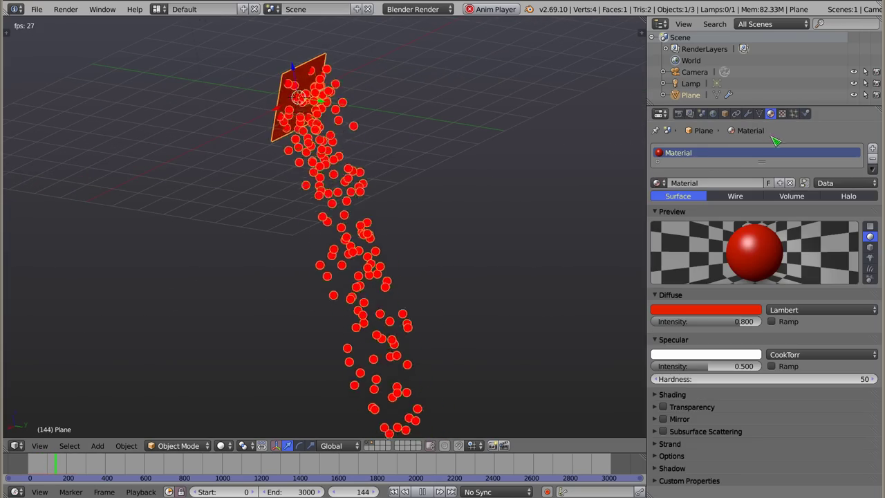
left_click(789, 183)
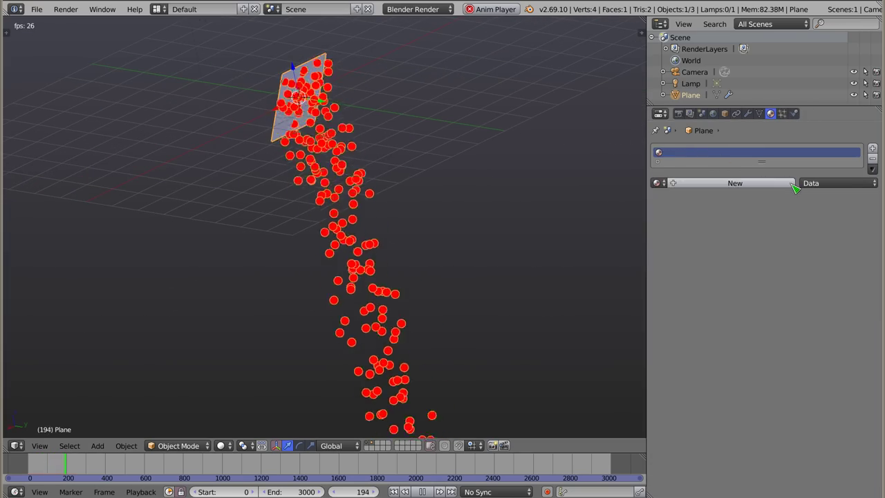
key("shift+Left")
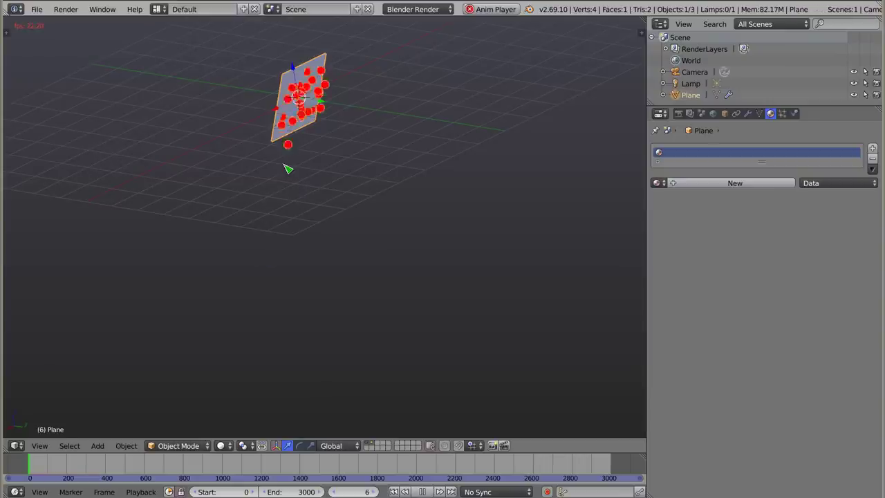
key("Escape")
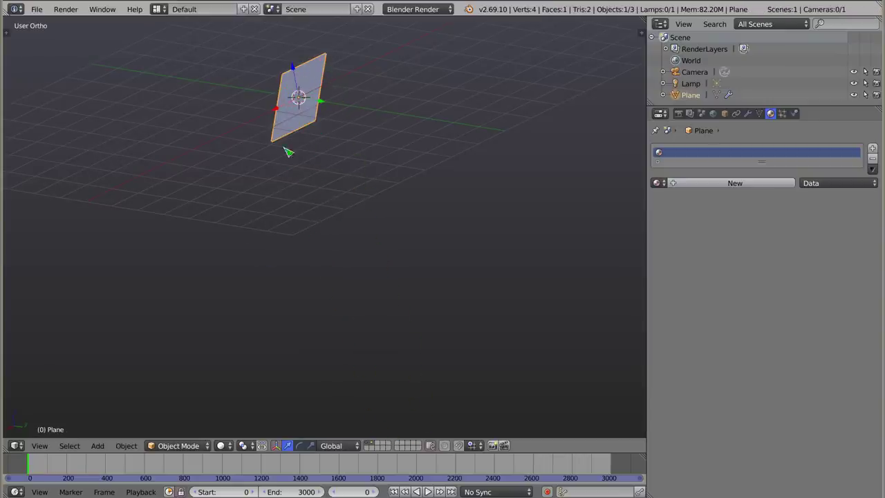
left_click(873, 158)
key("alt+a")
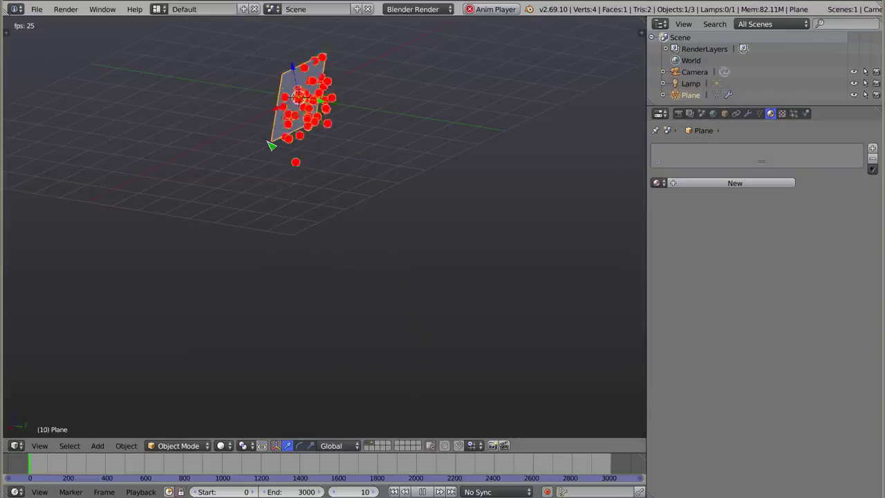
key("Escape")
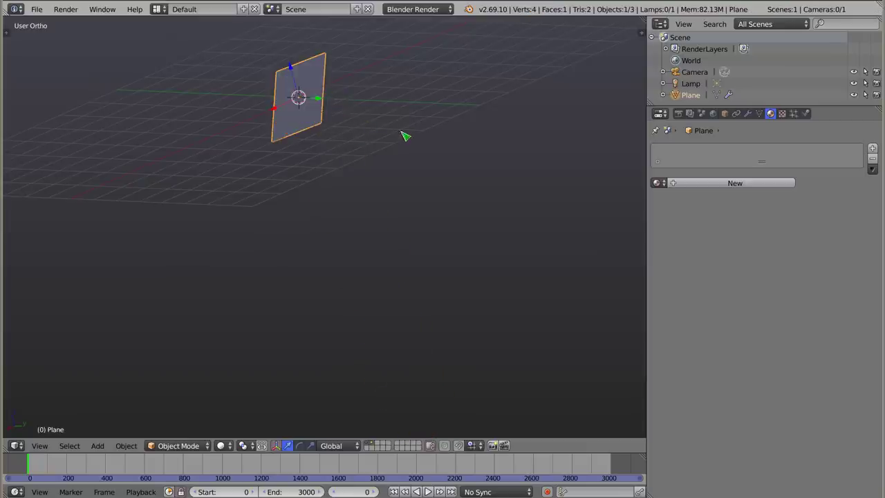
key("KP_5")
middle_click_drag(330, 77, 347, 58)
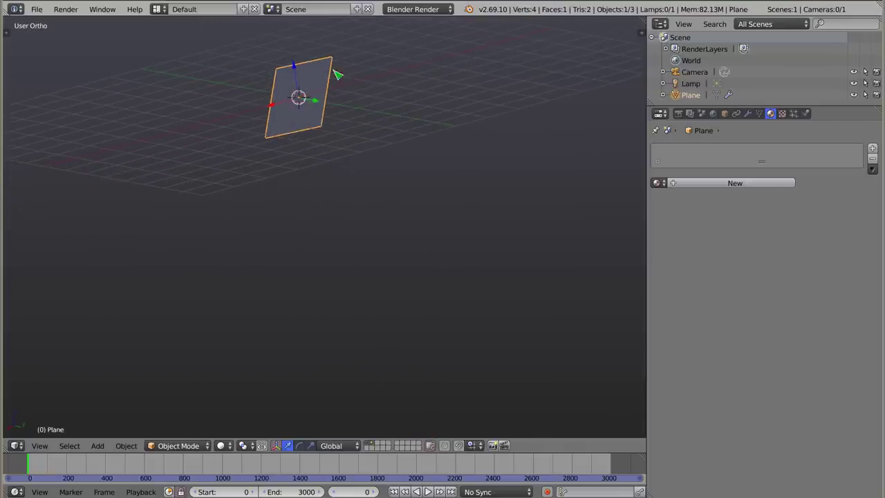
left_click(793, 114)
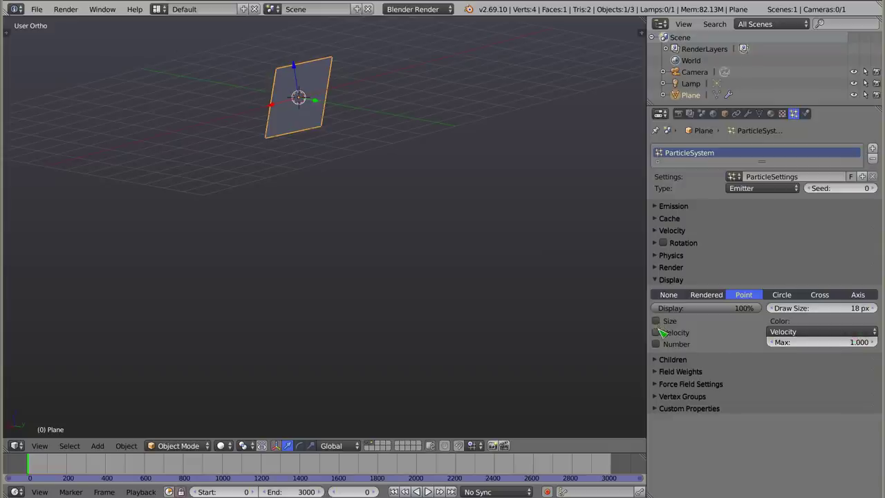
- Switch the particle display to Rendered and preview the rendered spheres in playback
left_click(706, 294)
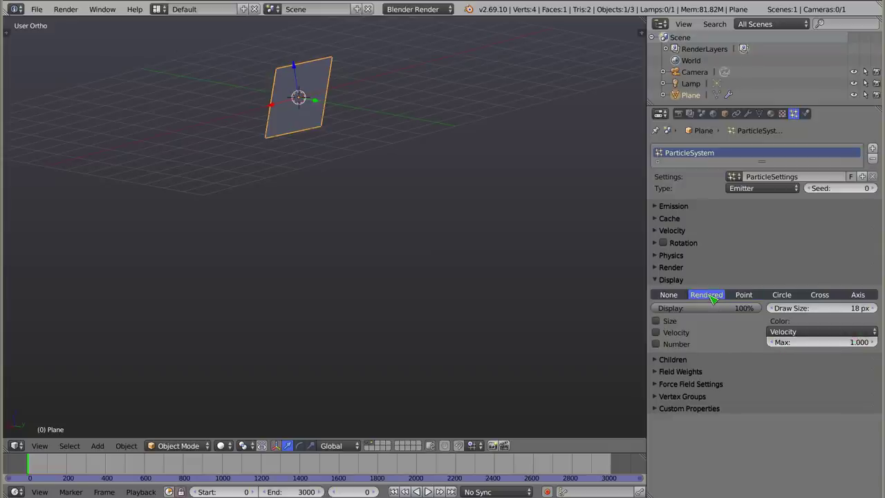
key("alt+a")
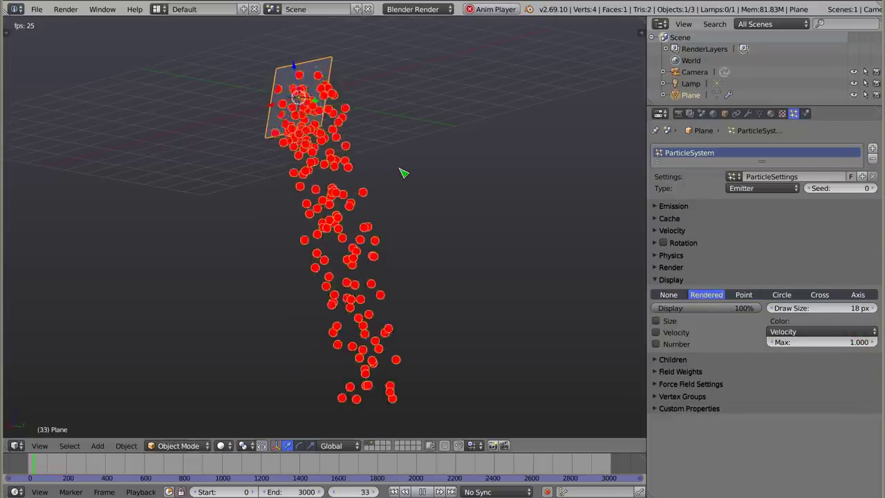
key("Escape")
mouse_move(350, 72)
middle_mouse_down()
mouse_move(307, 162)
mouse_move(344, 200)
mouse_move(408, 189)
middle_mouse_up()
middle_click_drag(235, 162, 236, 179)
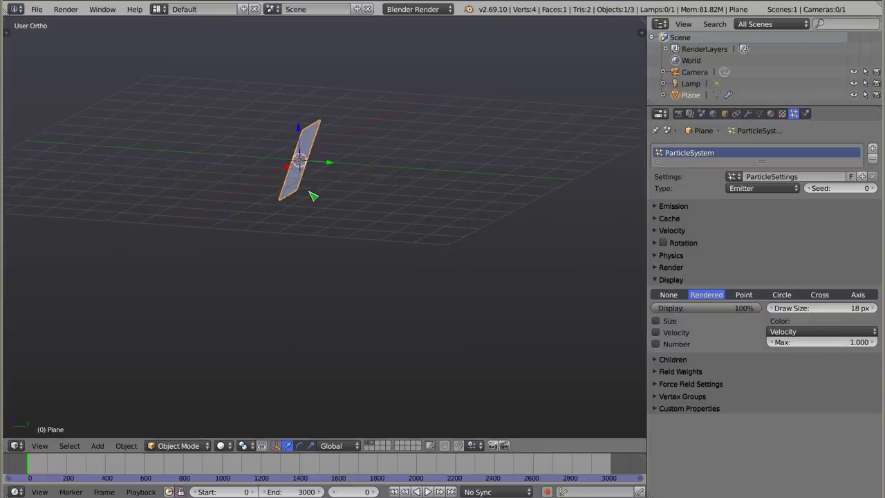
middle_click_drag(312, 197, 300, 200)
middle_click_drag(306, 158, 294, 168, "shift")
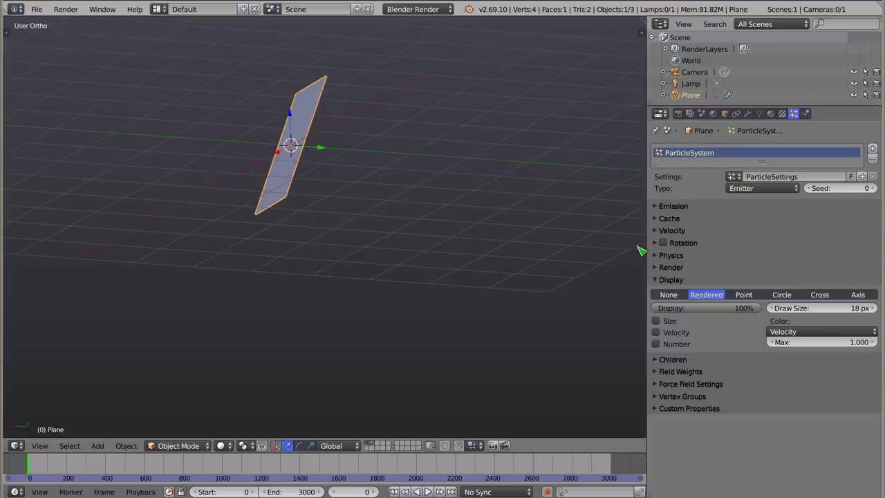
left_click(671, 230)
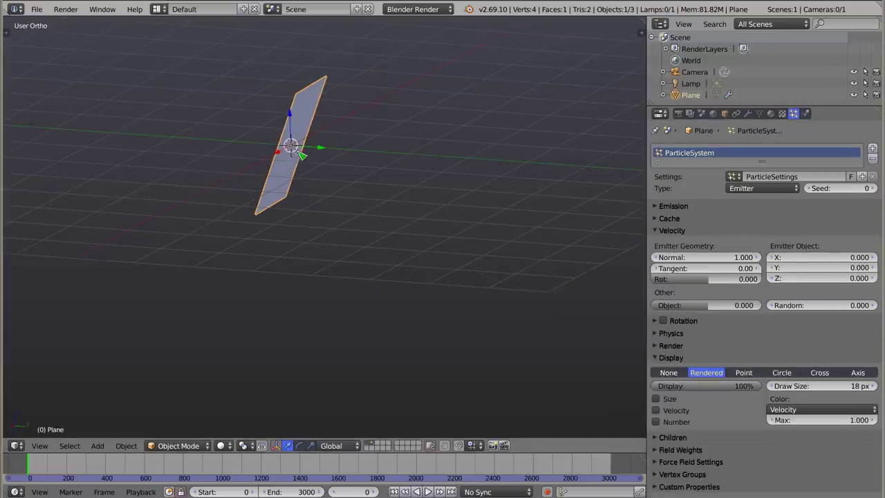
- Drop the emitter Normal velocity to 0.000 and preview the particles falling straight down
key("alt+a")
key("Escape")
left_click_drag(708, 258, 699, 257)
key("alt+a")
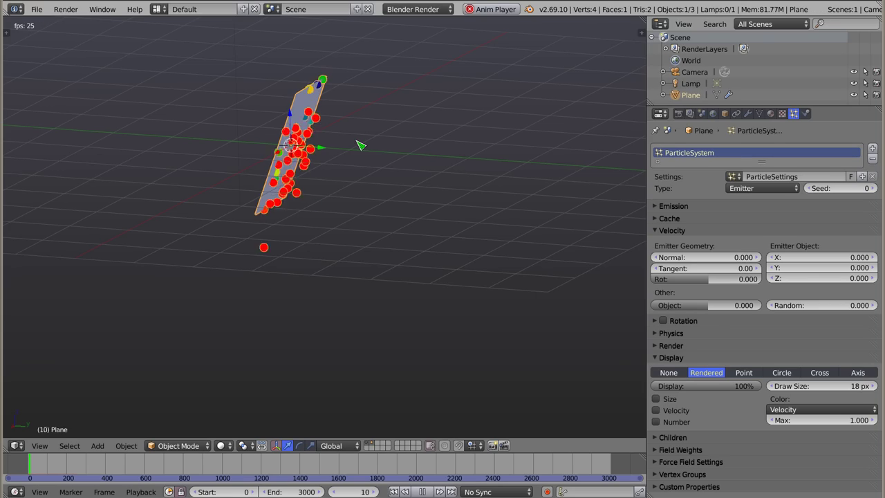
middle_click_drag(448, 195, 272, 99)
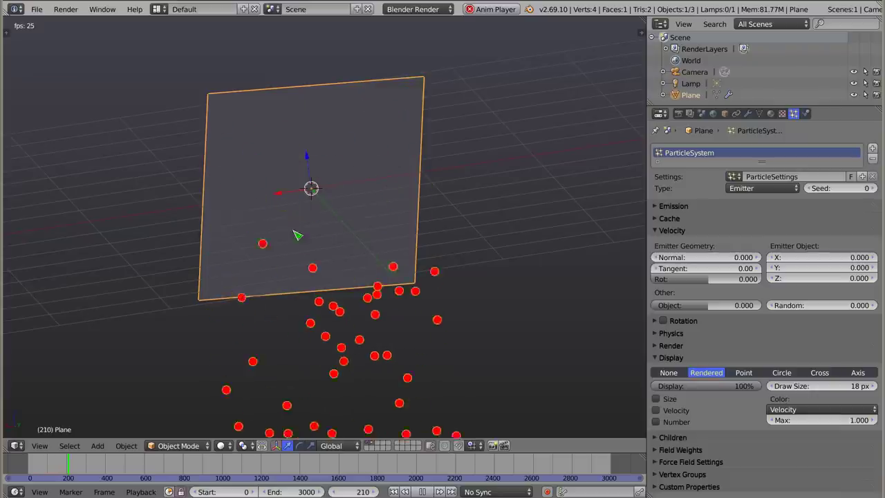
key("Escape")
key("KP_5")
mouse_move(393, 235)
middle_mouse_down()
mouse_move(488, 229)
mouse_move(289, 238)
middle_mouse_up()
middle_click_drag(297, 192, 414, 204)
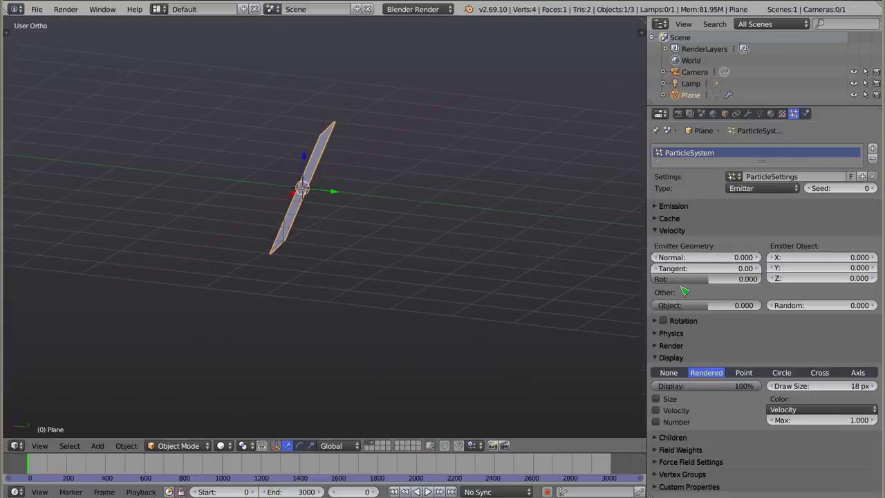
left_click(660, 231)
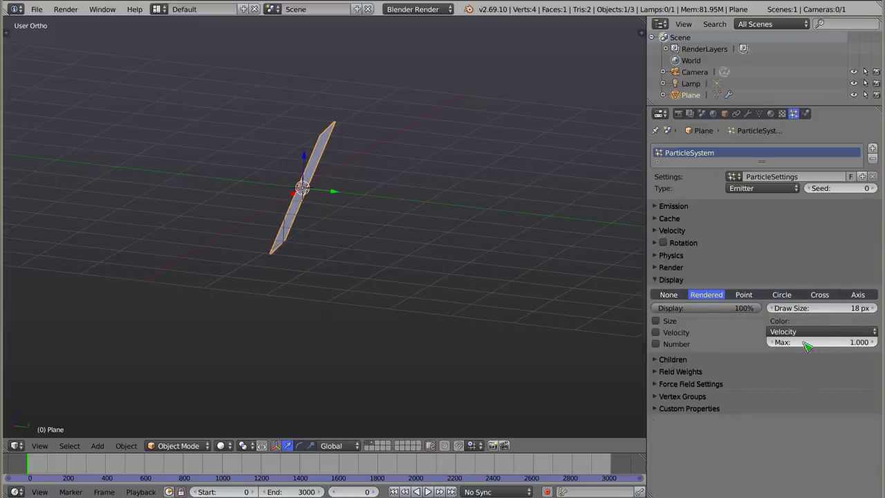
- Set the velocity colour Max to 2 and preview the particle colours
left_click(833, 343)
type("2")
key("Return")
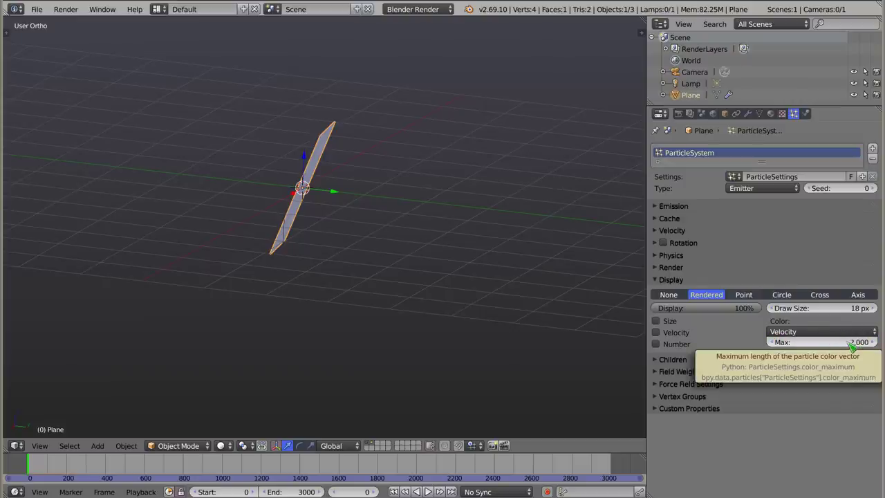
key("alt+a")
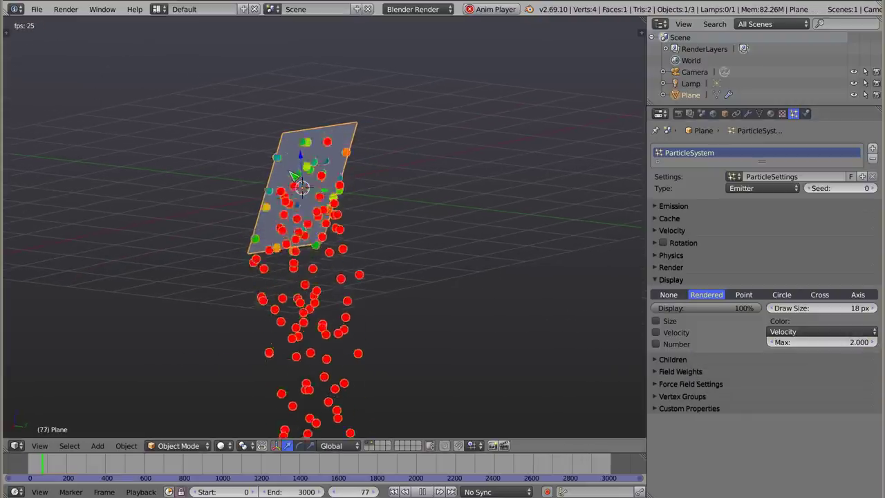
key("Escape")
- Raise the velocity colour Max to 5 and preview the falling stream
left_click(852, 342)
type("5")
key("Return")
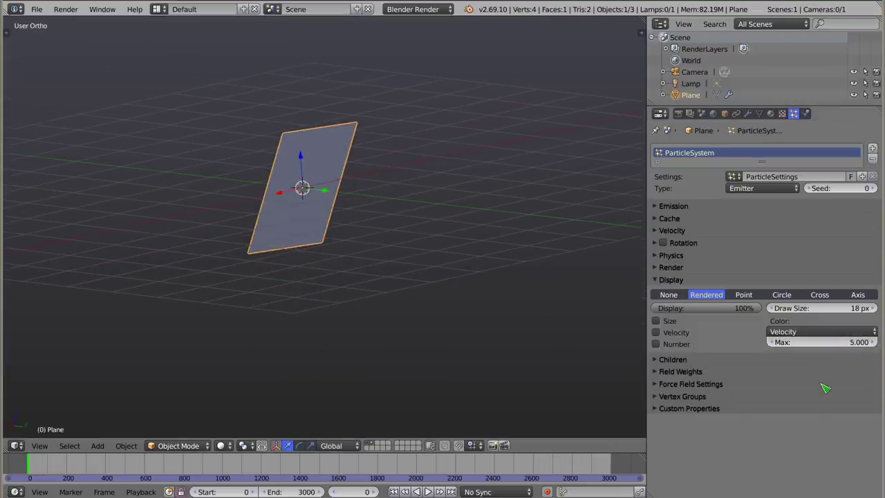
key("alt+a")
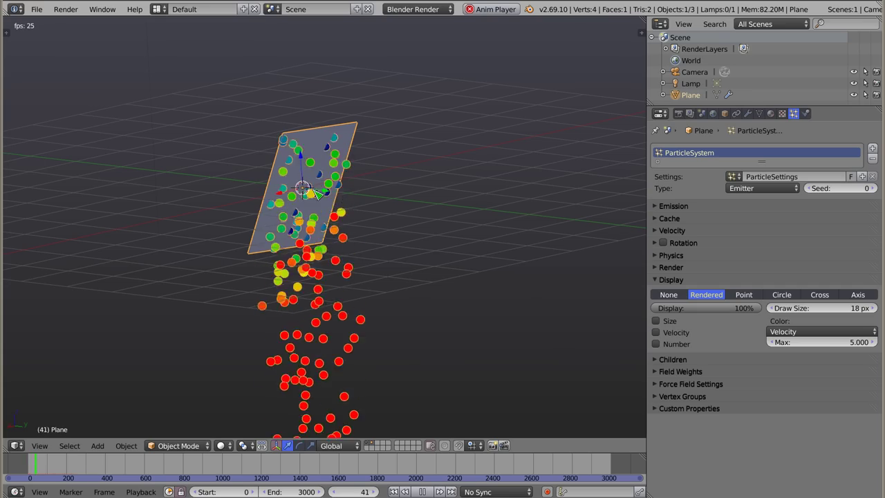
middle_click_drag(315, 193, 294, 135)
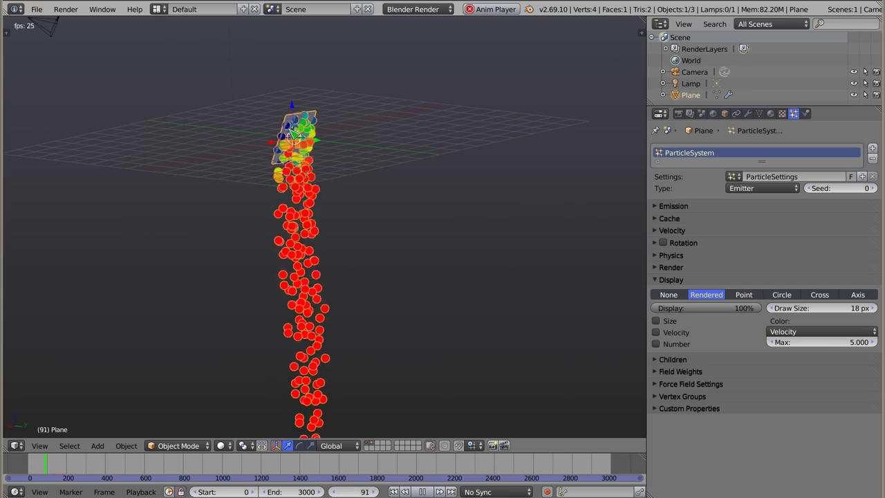
key("Escape")
- Set the velocity colour Max to 20 and replay to check the colour gradient
left_click(828, 344)
type("20")
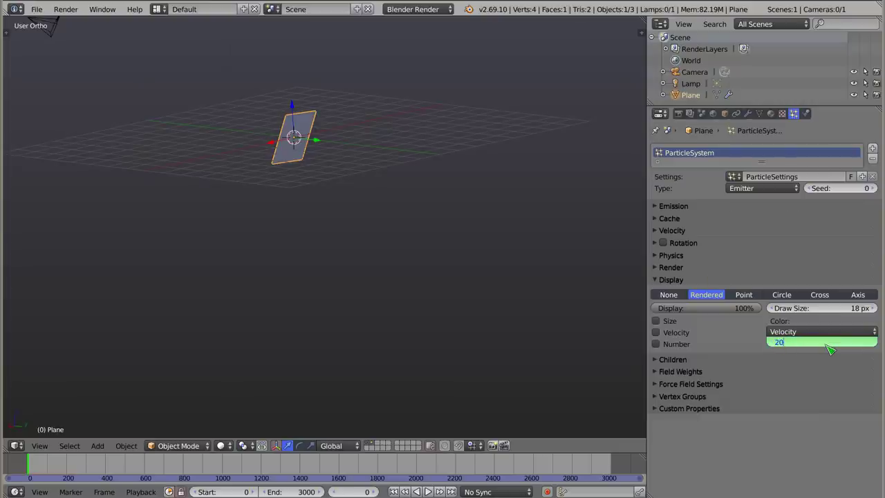
key("Return")
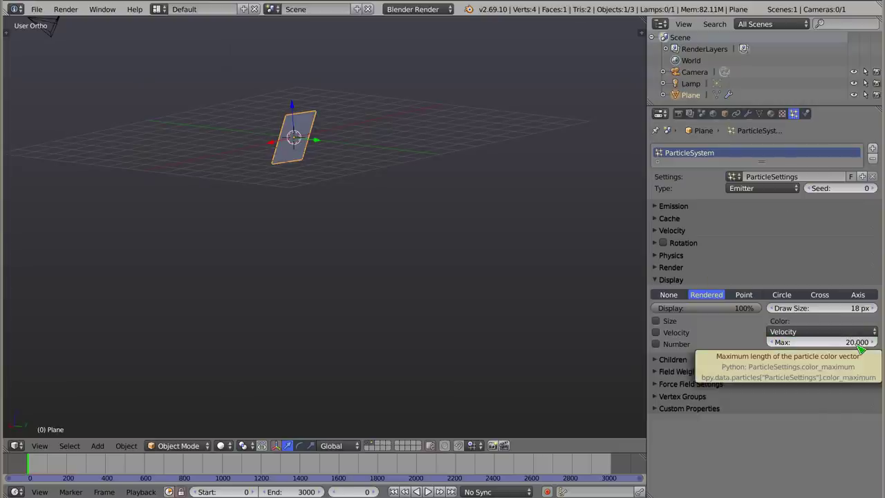
key("alt+a")
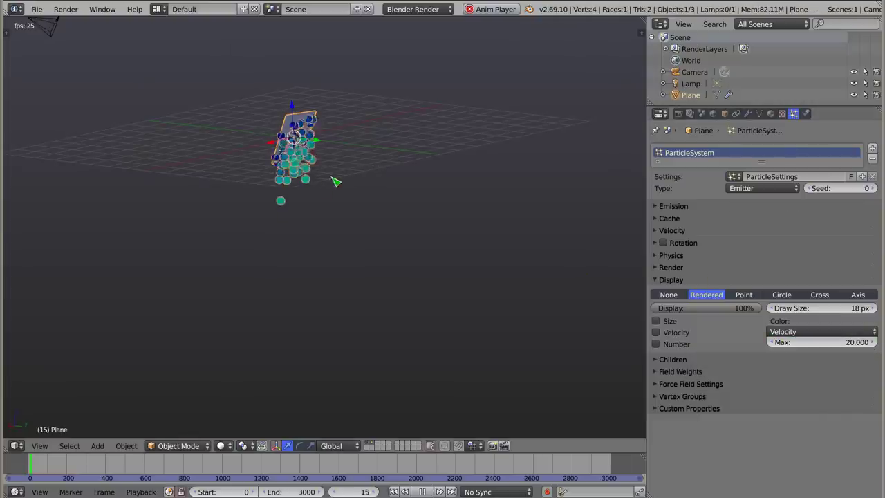
middle_click_drag(339, 282, 309, 54)
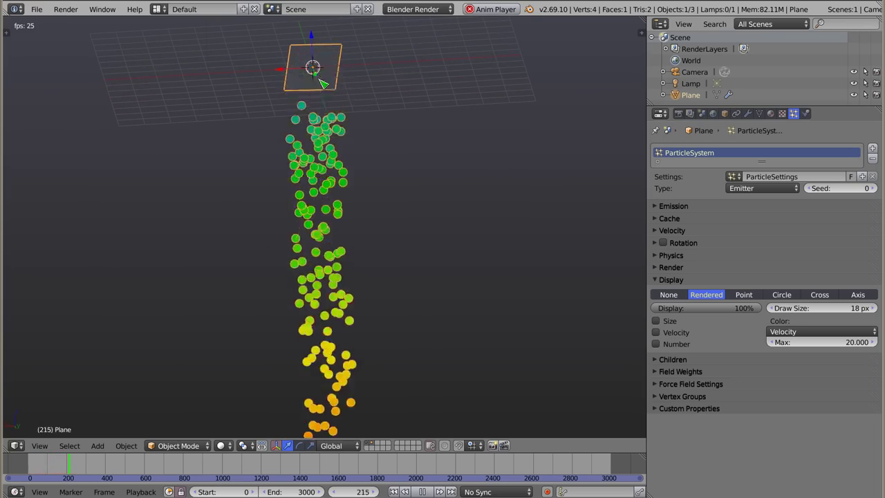
key("Escape")
key("alt+a")
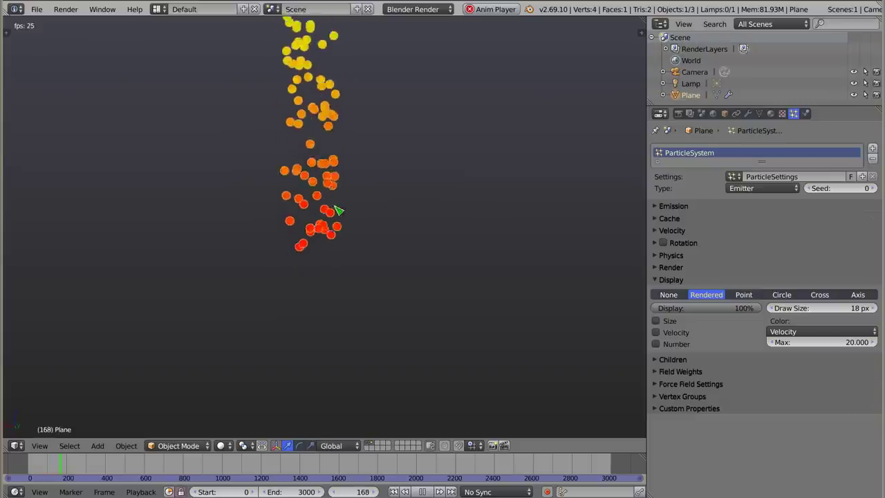
key("Escape")
- Raise the emitter plane higher along Z
scroll(331, 284, "up", 3)
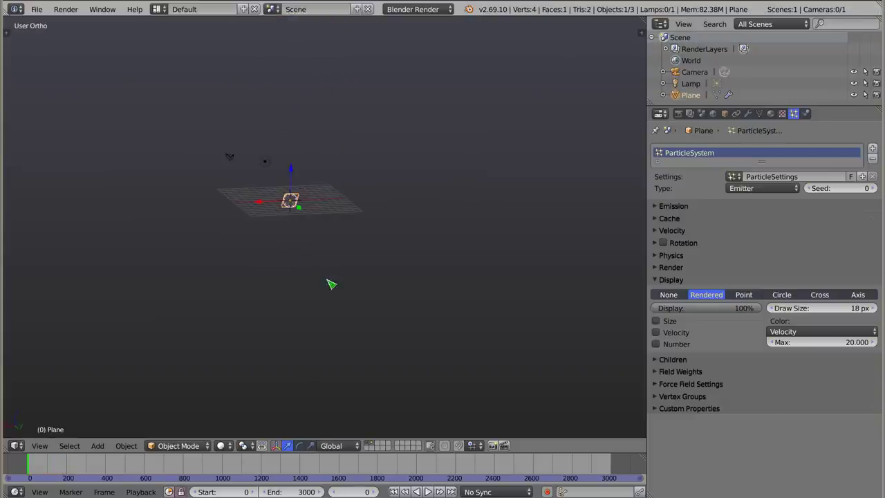
scroll(329, 202, "up", 3)
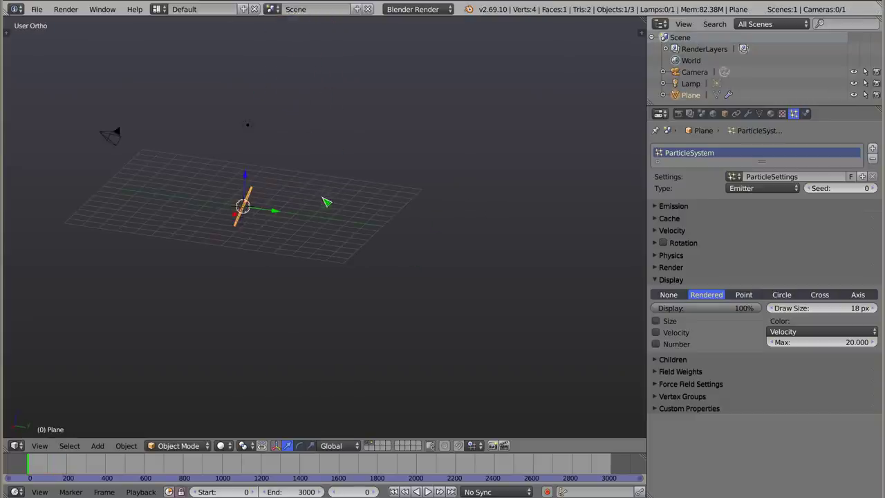
mouse_move(217, 207)
middle_mouse_down()
mouse_move(340, 230)
mouse_move(334, 247)
mouse_move(328, 209)
mouse_move(366, 280)
mouse_move(391, 237)
middle_mouse_up()
left_click_drag(370, 226, 371, 137)
- Add a large ground plane below and enable Collision physics on it
key("shift+a")
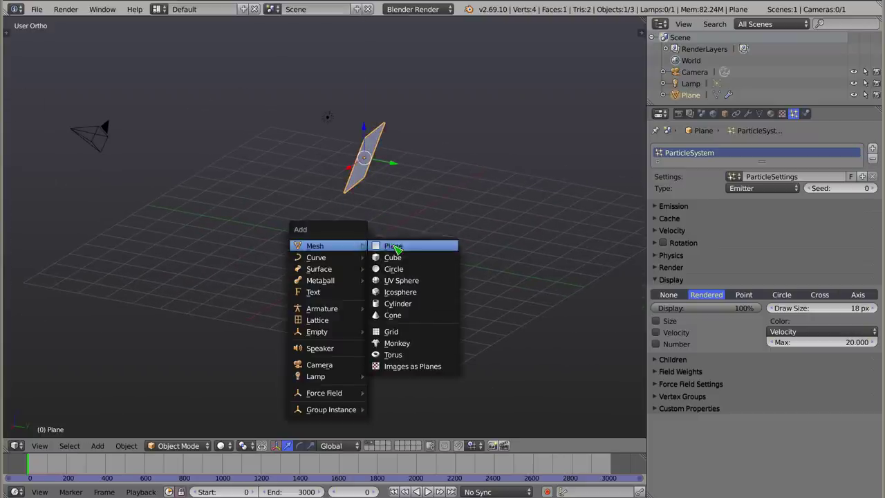
left_click(393, 246)
key("s")
left_click(603, 343)
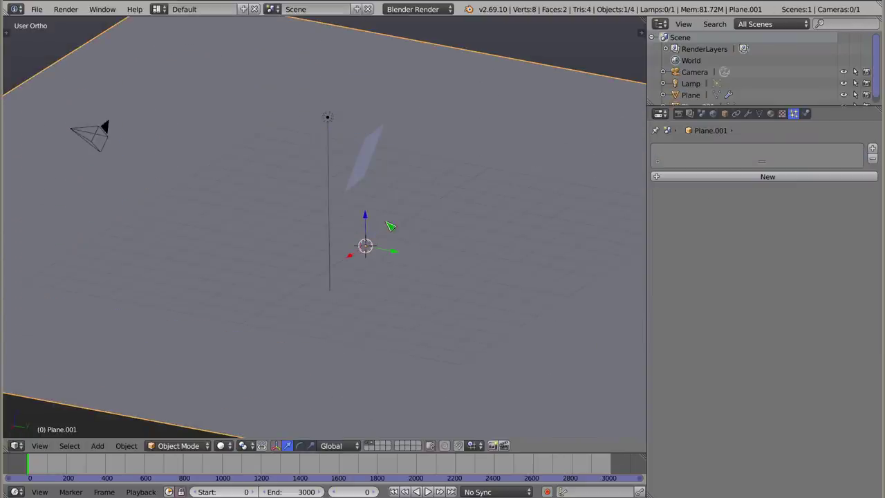
left_click(806, 114)
left_click(681, 173)
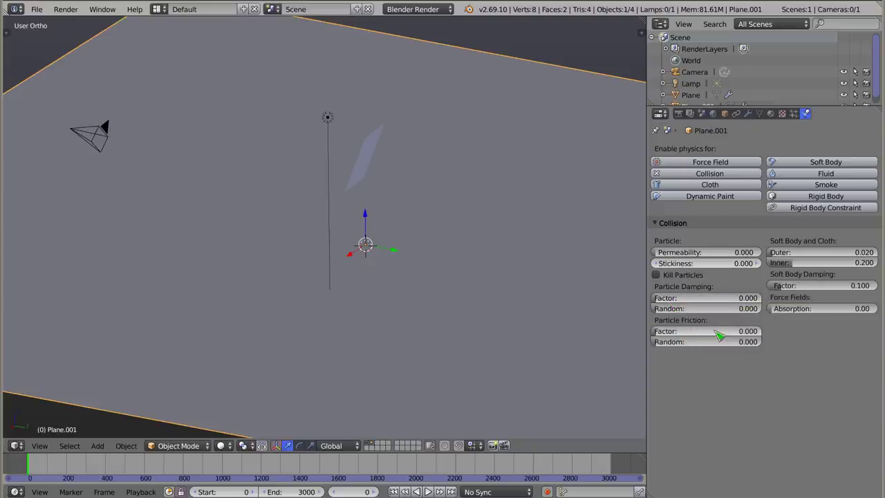
- Play to test the particle collisions, then rewind and reselect the small emitter plane
middle_click_drag(562, 296, 465, 123)
key("alt+a")
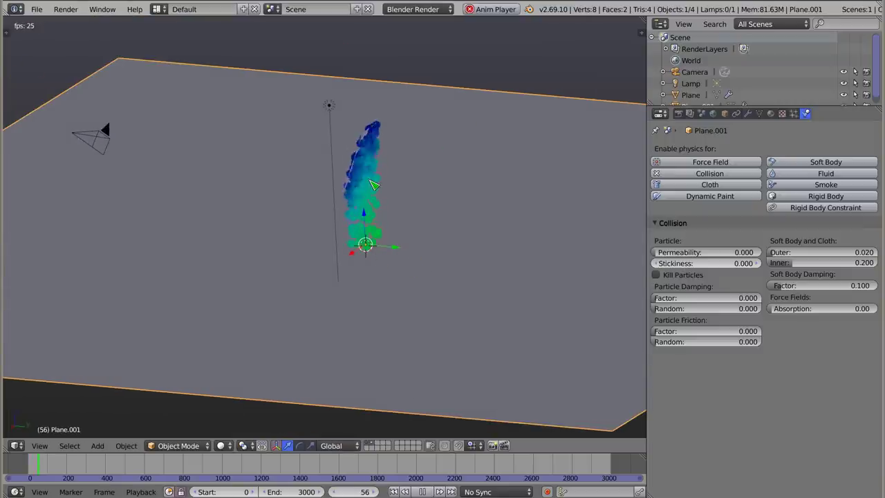
key("Escape")
right_click(362, 158)
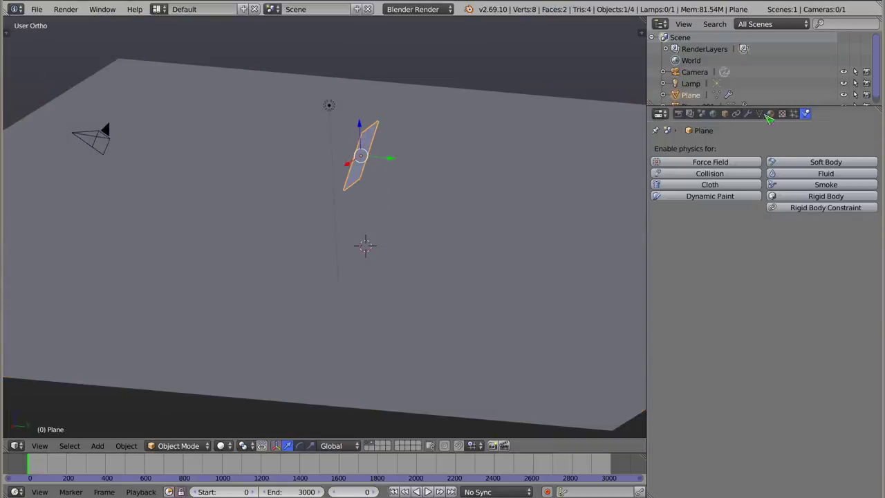
- Set the particle Size to 1.000 in the Physics settings and preview the emission
left_click(794, 114)
left_click(663, 256)
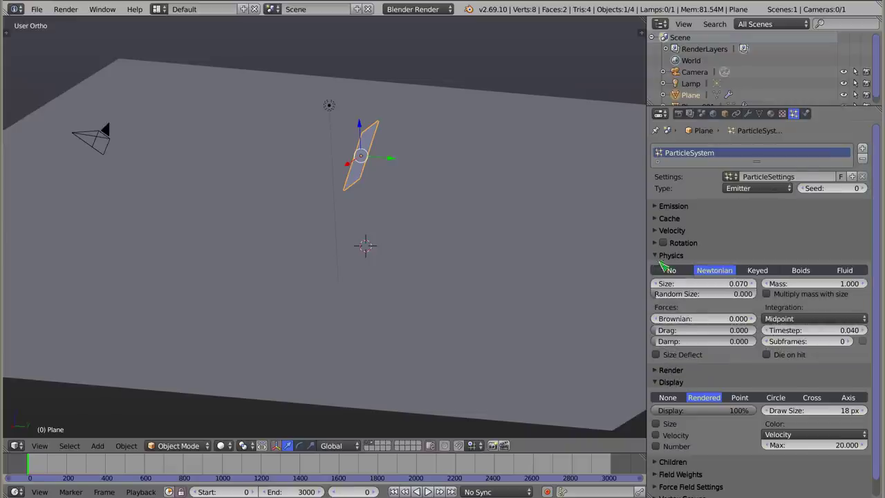
key("alt+a")
key("Escape")
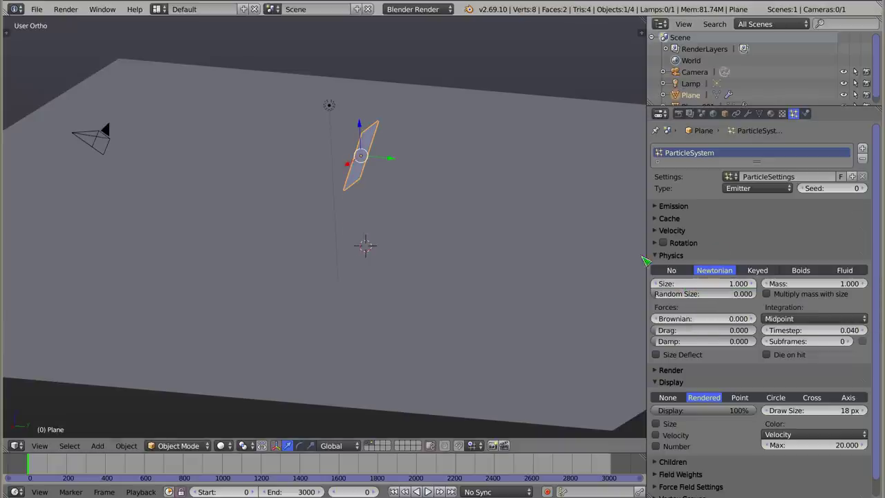
- Set the emitter Normal velocity to 2.000 and watch the particles shoot out
left_click(662, 255)
left_click(656, 231)
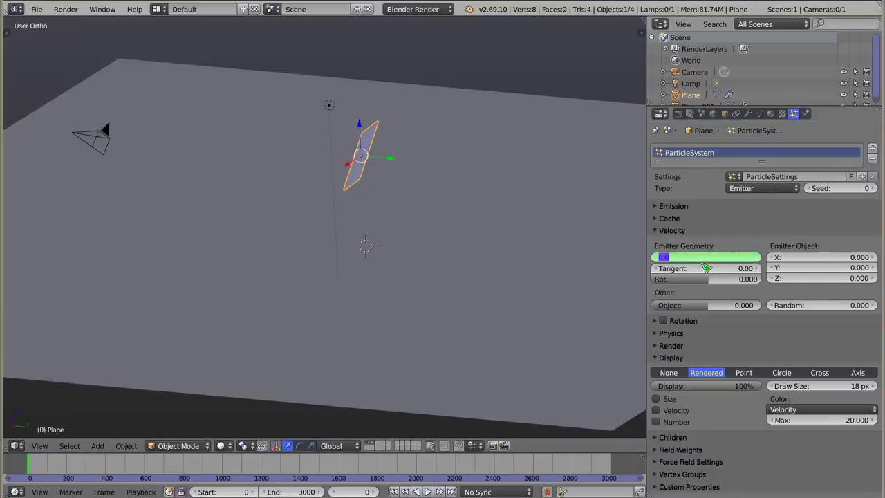
key("alt+a")
mouse_move(415, 273)
middle_mouse_down()
mouse_move(439, 269)
mouse_move(294, 201)
mouse_move(300, 170)
middle_mouse_up()
mouse_move(374, 221)
middle_mouse_down()
mouse_move(415, 249)
mouse_move(429, 242)
middle_mouse_up()
- In front view, rotate the emitter plane nearly upright and test the spray
key("KP_1")
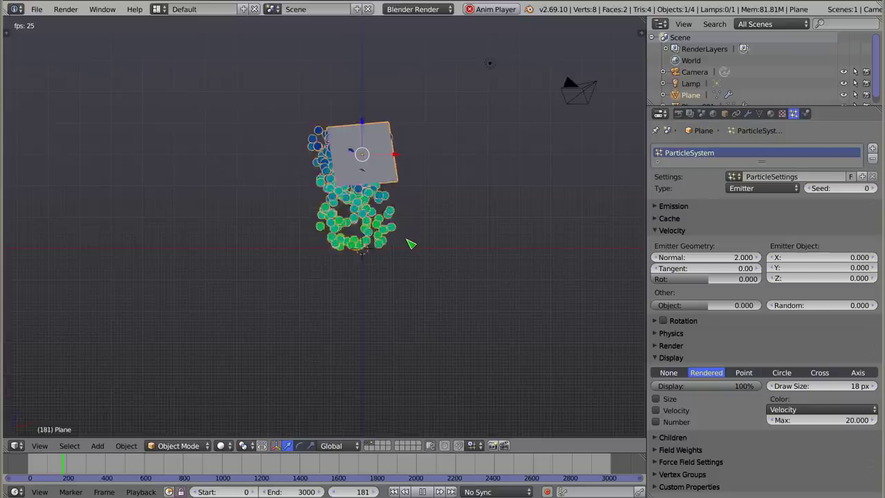
key("Escape")
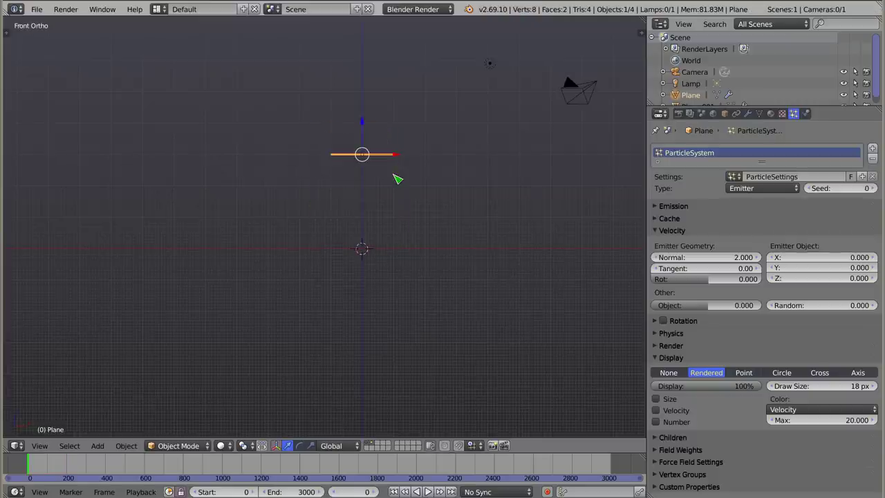
key("shift+c")
key("r")
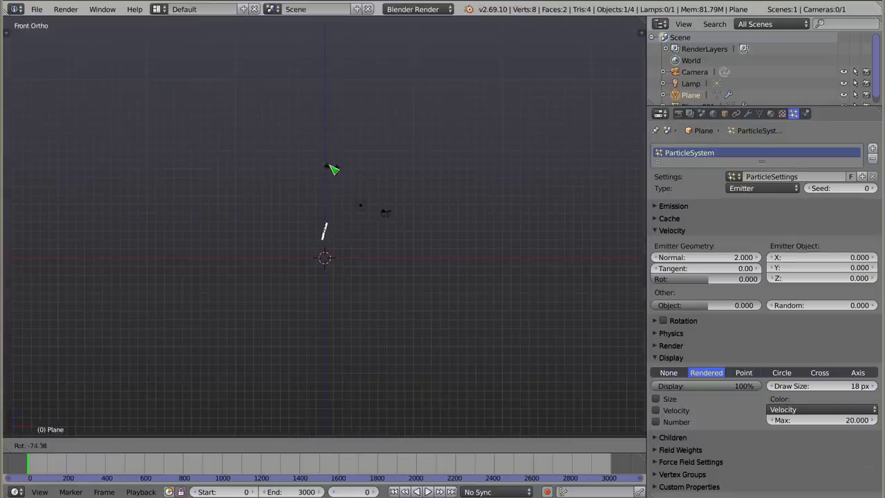
left_click(322, 165)
scroll(326, 259, "up", 3)
scroll(370, 241, "up", 5)
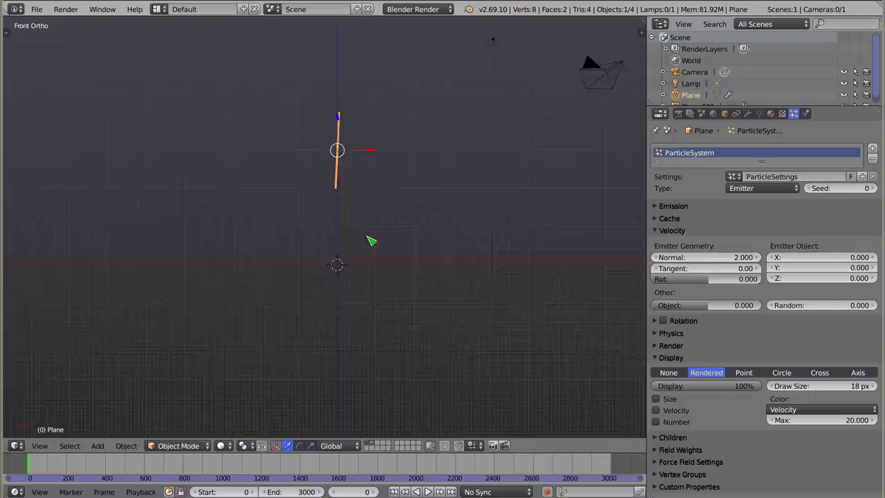
middle_click_drag(385, 210, 395, 226, "shift")
middle_click_drag(370, 145, 162, 152, "shift")
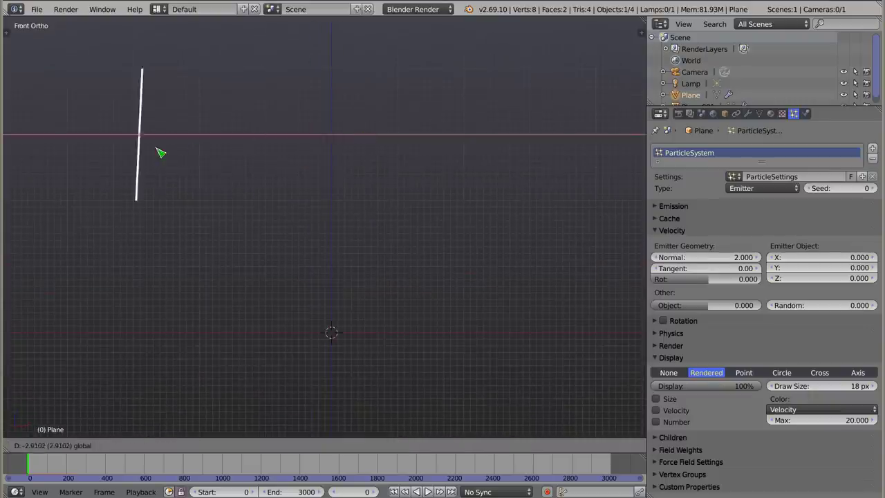
key("alt+a")
key("Escape")
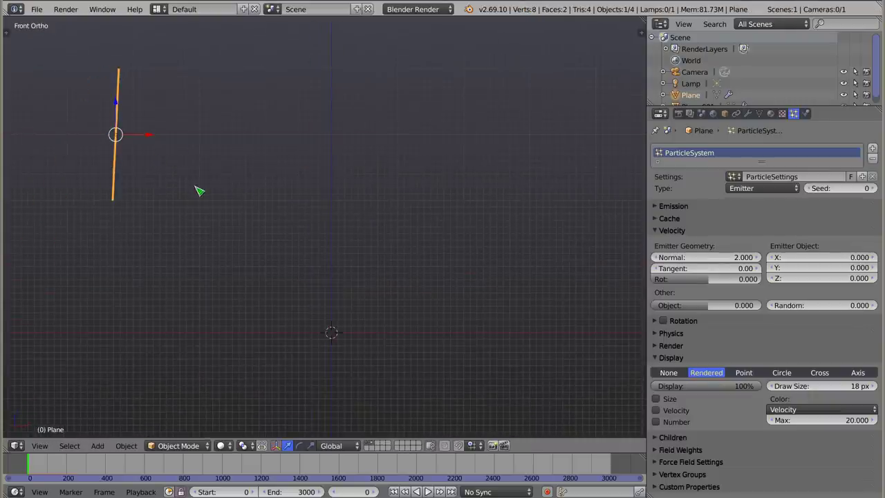
- Readjust the emitter plane's rotation and replay to check the sideways spray
key("r")
left_click(16, 69)
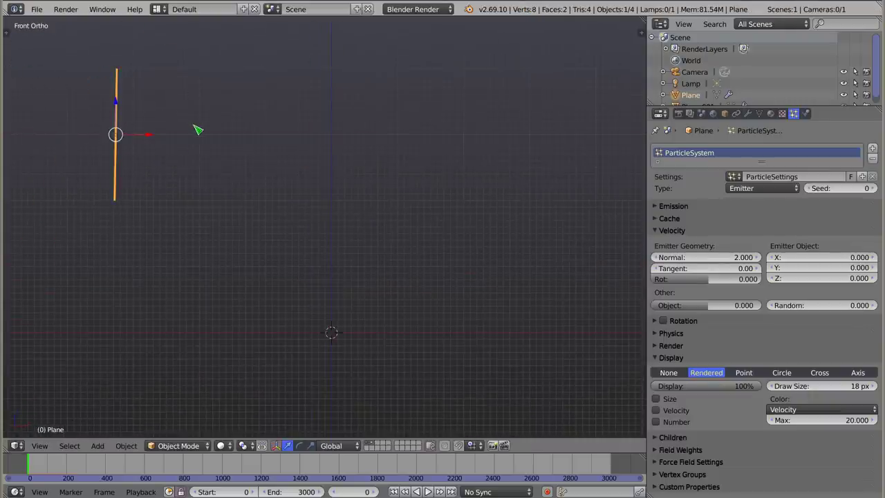
key("alt+a")
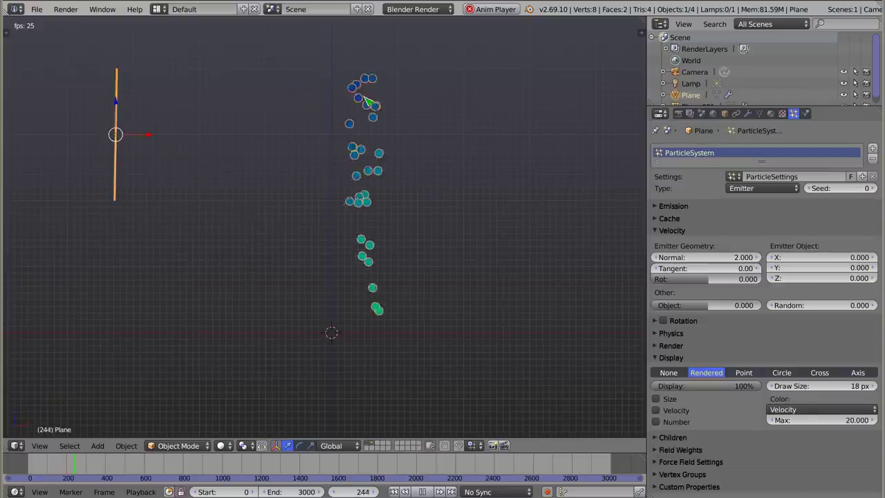
key("Escape")
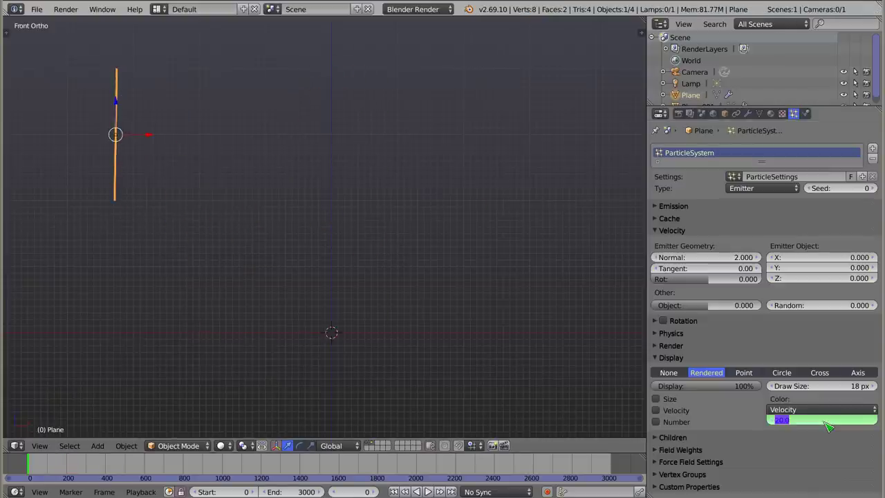
key("alt+a")
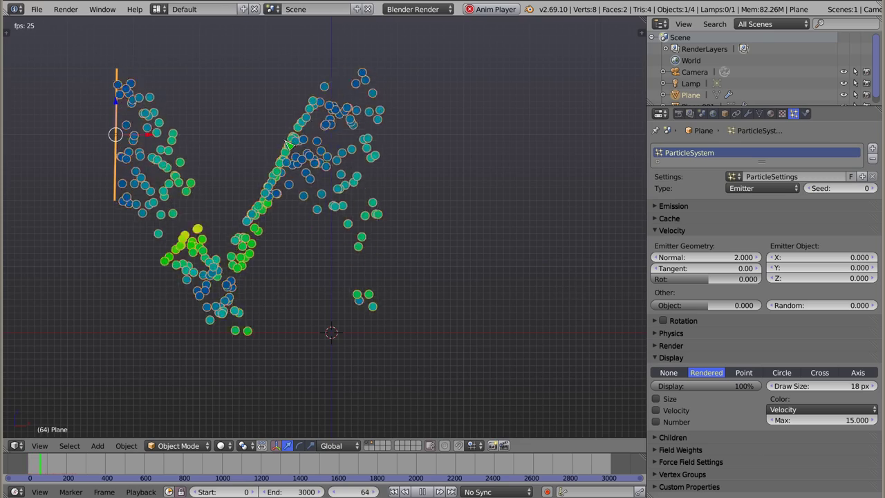
middle_click_drag(343, 109, 236, 187)
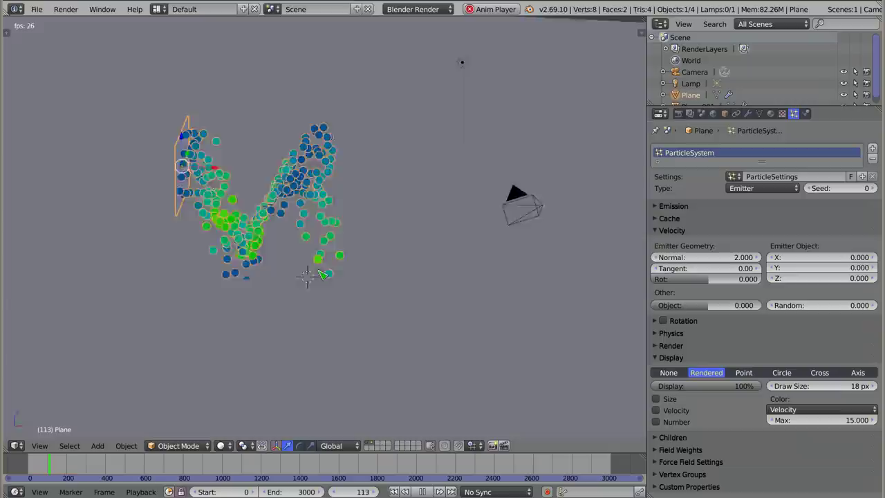
key("Escape")
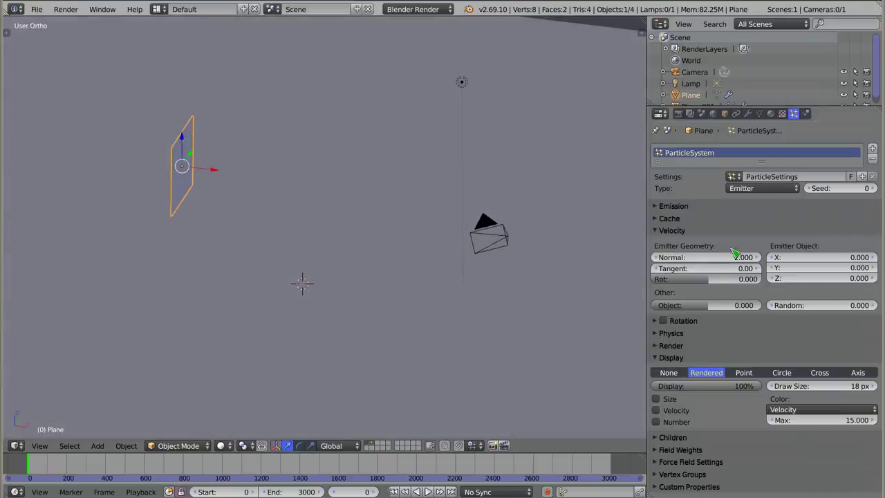
- Set the emitter's Normal velocity to 5.000 and the ground plane's particle friction to 0.500
left_click(715, 259)
right_click(518, 170)
left_click(805, 114)
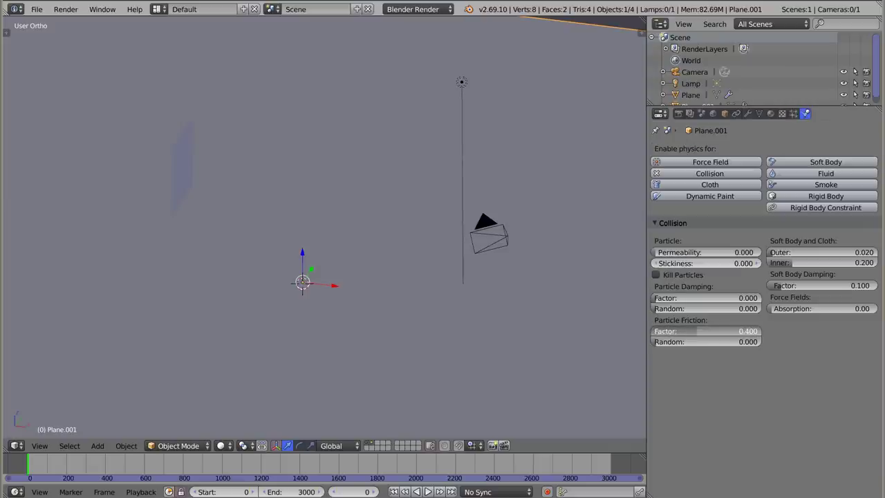
- Play the animation to test particles colliding with the ground, then rewind and reselect the emitter
mouse_move(332, 229)
middle_mouse_down()
mouse_move(360, 256)
mouse_move(350, 260)
middle_mouse_up()
key("alt+a")
middle_click_drag(351, 209, 348, 274)
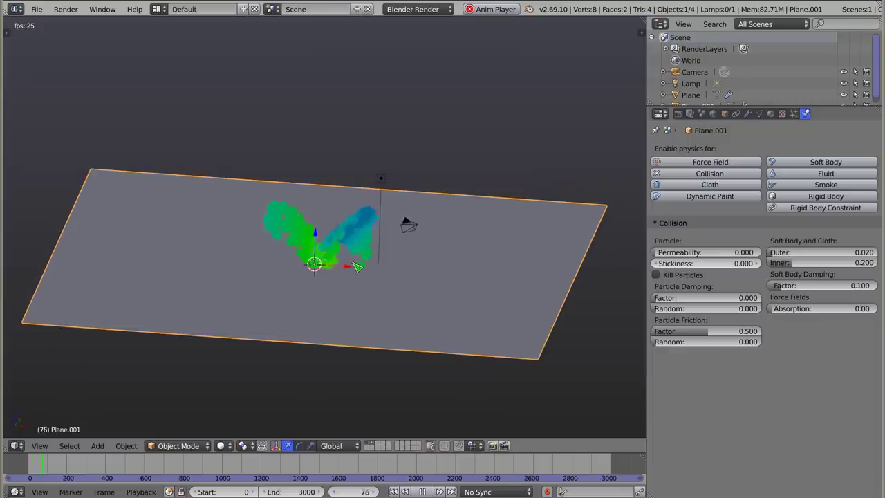
key("Escape")
right_click(269, 215)
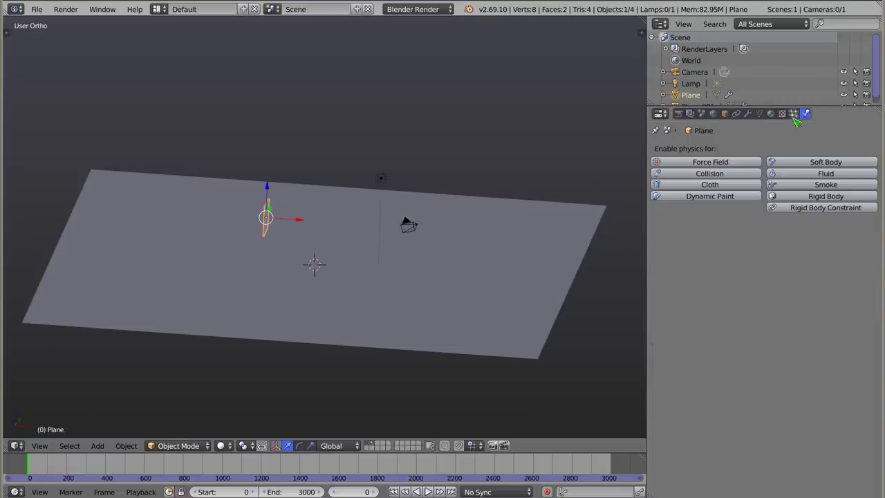
- Raise the particle Lifetime from 50 to 3000 frames and preview particles spreading across the ground
left_click(794, 114)
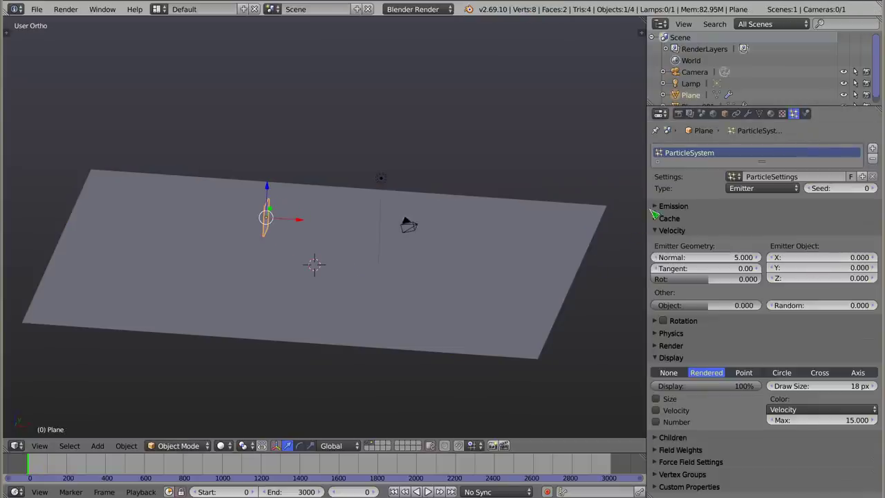
left_click(654, 207)
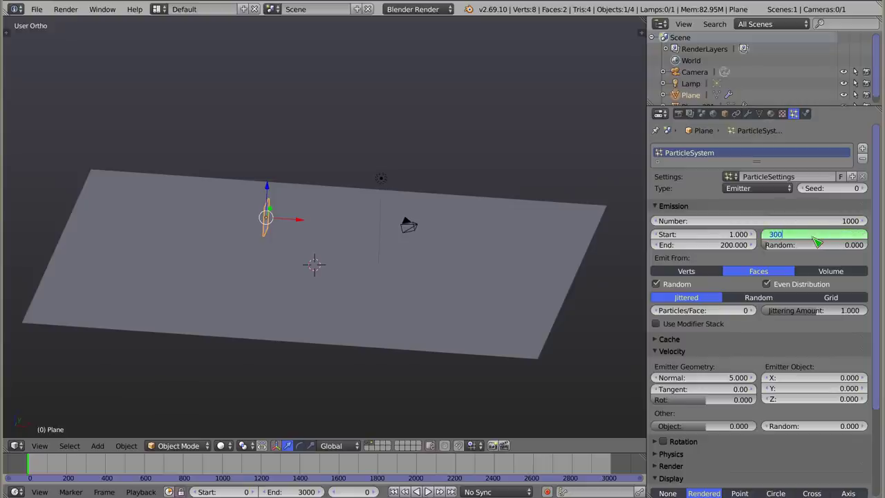
key("alt+a")
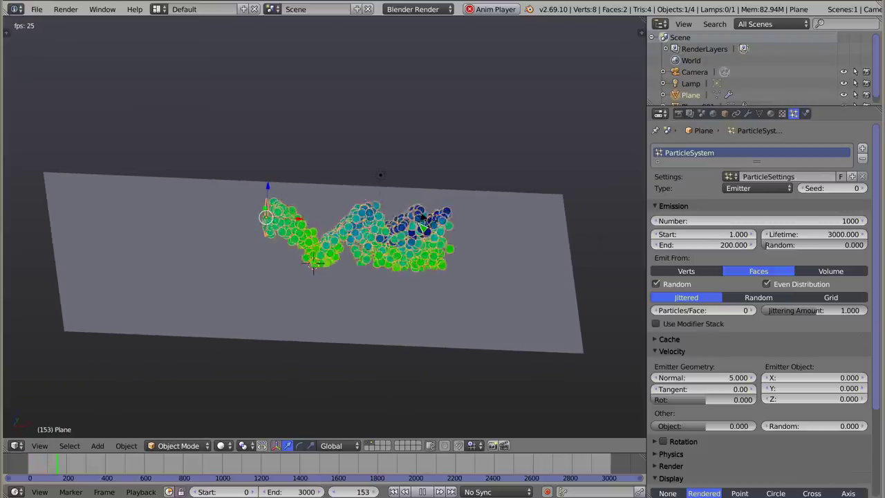
mouse_move(432, 270)
middle_mouse_down()
mouse_move(420, 228)
mouse_move(475, 209)
middle_mouse_up()
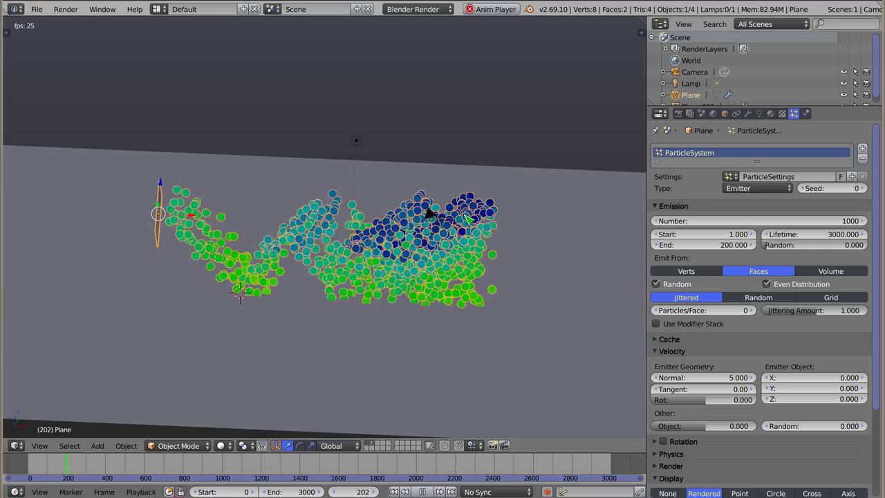
- Give the ground plane a particle damping factor of 0.300 and play the animation to test it
key("Escape")
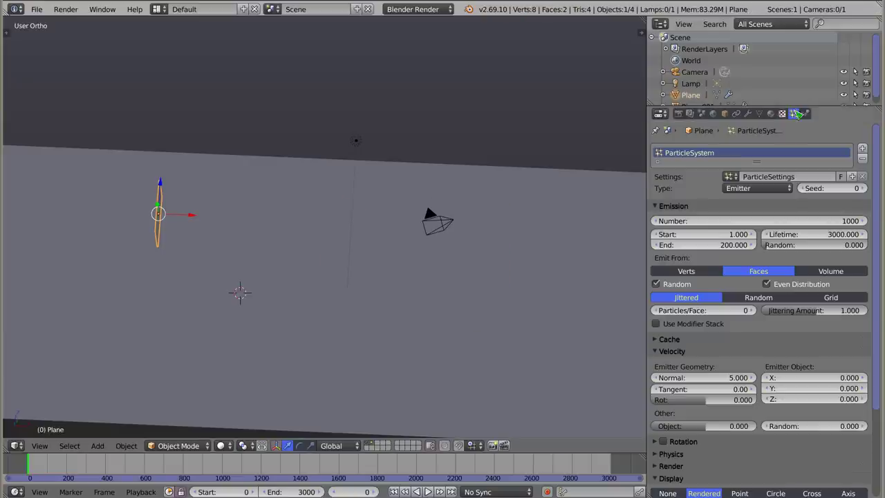
left_click(806, 113)
right_click(449, 290)
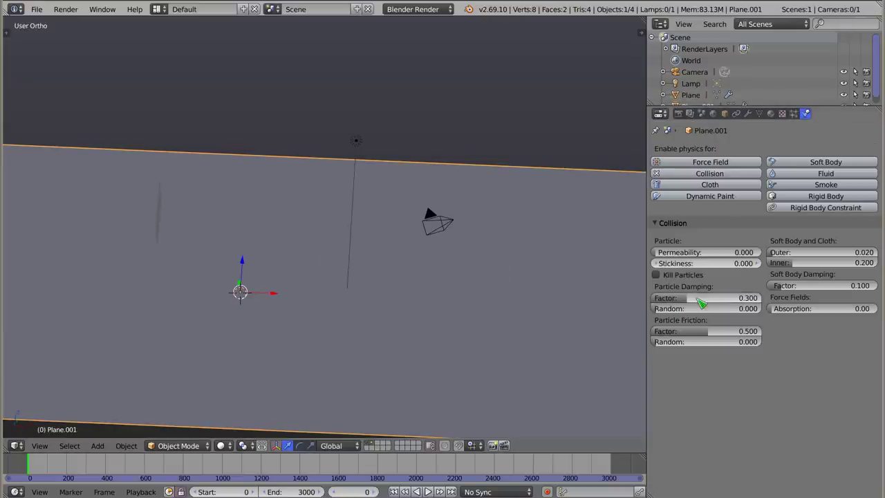
key("alt+a")
middle_click_drag(284, 337, 272, 336)
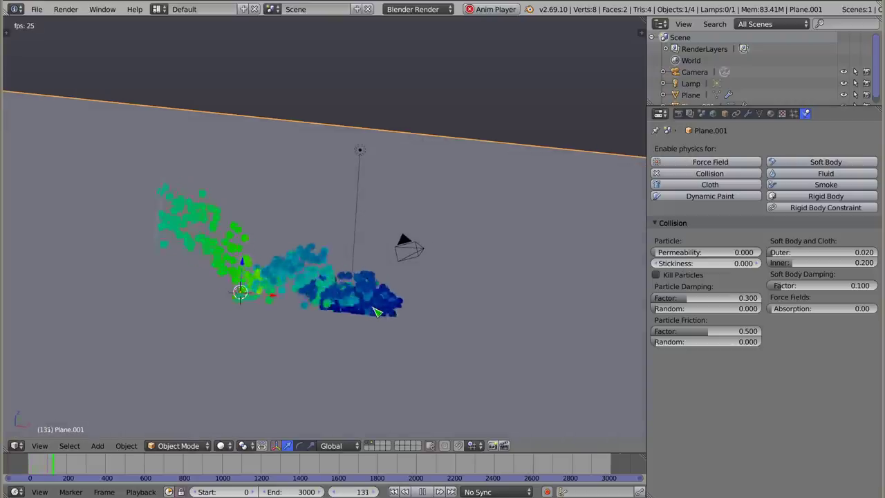
mouse_move(291, 317)
middle_mouse_down()
mouse_move(174, 409)
mouse_move(371, 305)
mouse_move(258, 228)
middle_mouse_up()
- Stop playback, then slide the small emitter plane along the X axis
key("Escape")
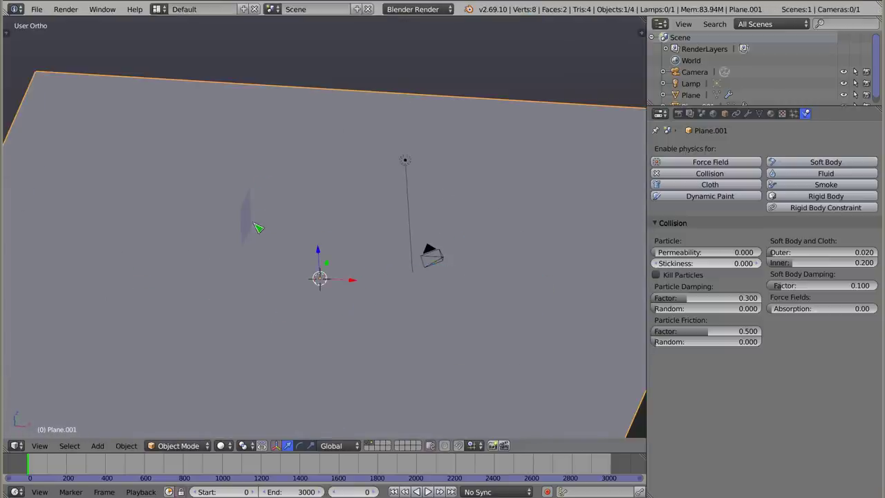
right_click(257, 227)
left_click_drag(278, 218, 206, 233)
left_click(72, 242)
- Replay the particle spray, rewind to frame 0, and scroll the particle settings to Display
left_click(794, 114)
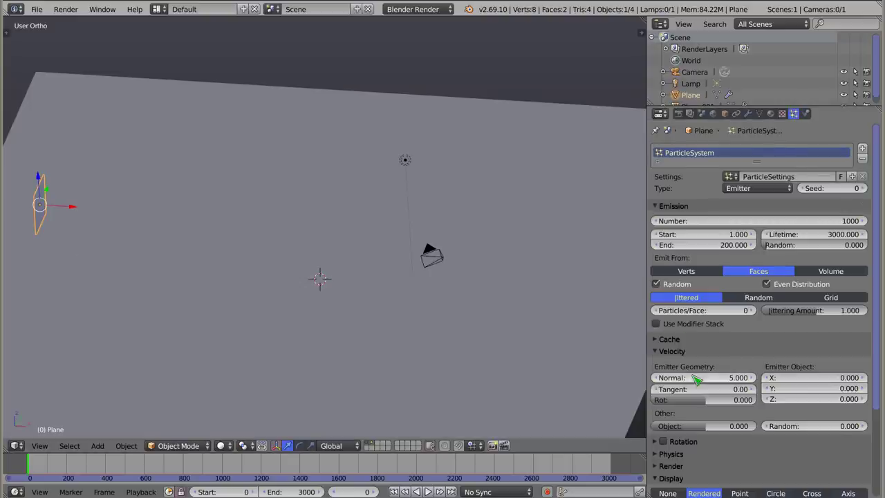
scroll(699, 372, "down", 1)
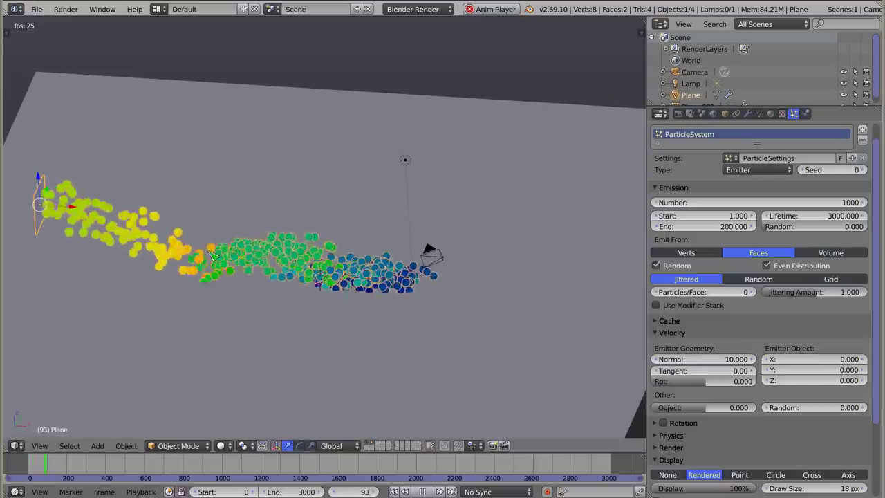
mouse_move(352, 291)
middle_mouse_down()
mouse_move(386, 303)
mouse_move(221, 269)
mouse_move(266, 287)
mouse_move(340, 296)
mouse_move(352, 308)
mouse_move(346, 316)
mouse_move(240, 248)
middle_mouse_up()
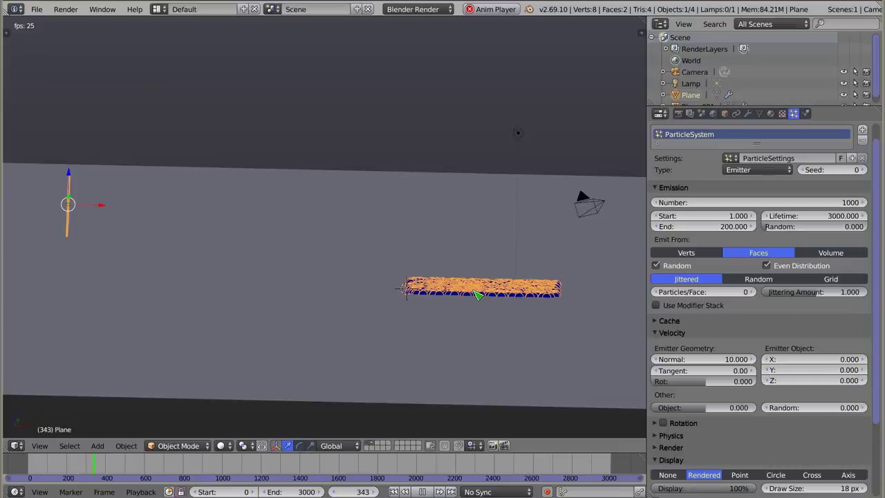
key("shift+Left")
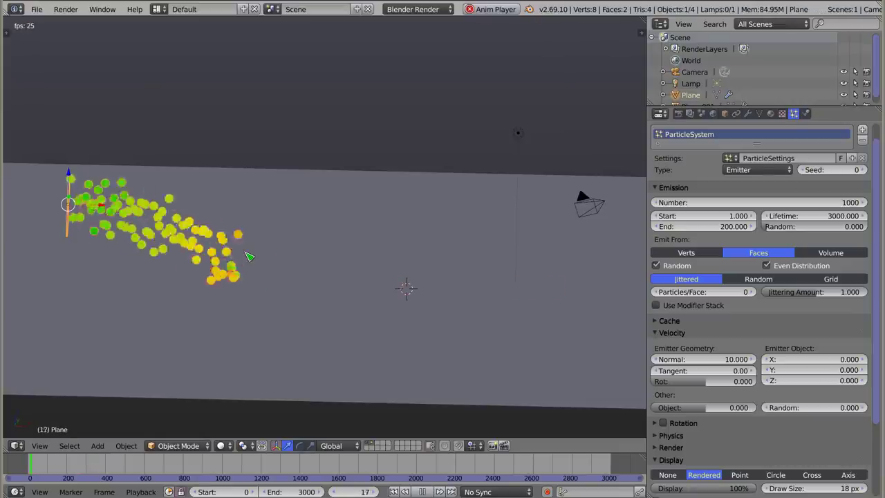
key("Escape")
scroll(789, 344, "down", 3)
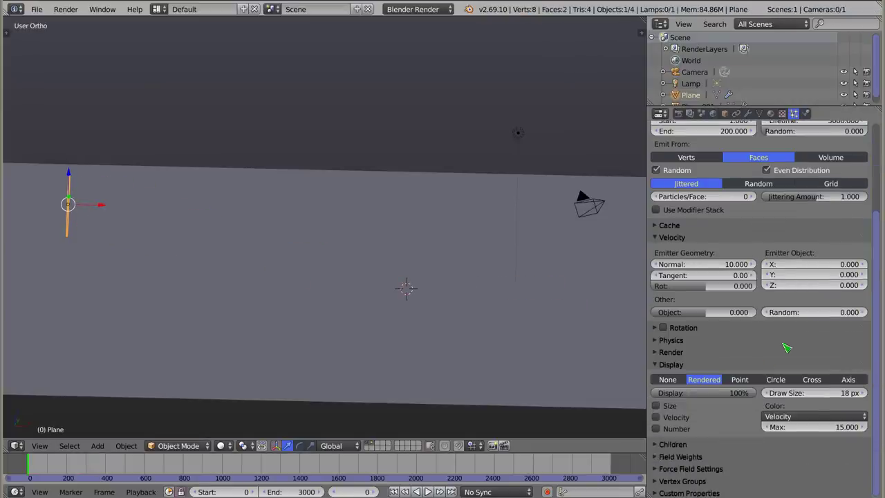
- Switch the particle display colour to Acceleration and play the spray, viewing it from above
left_click(815, 418)
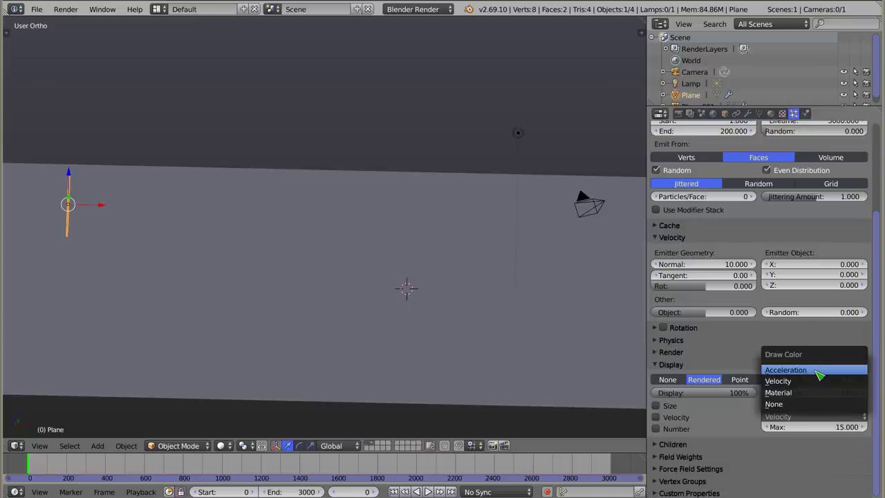
left_click(816, 372)
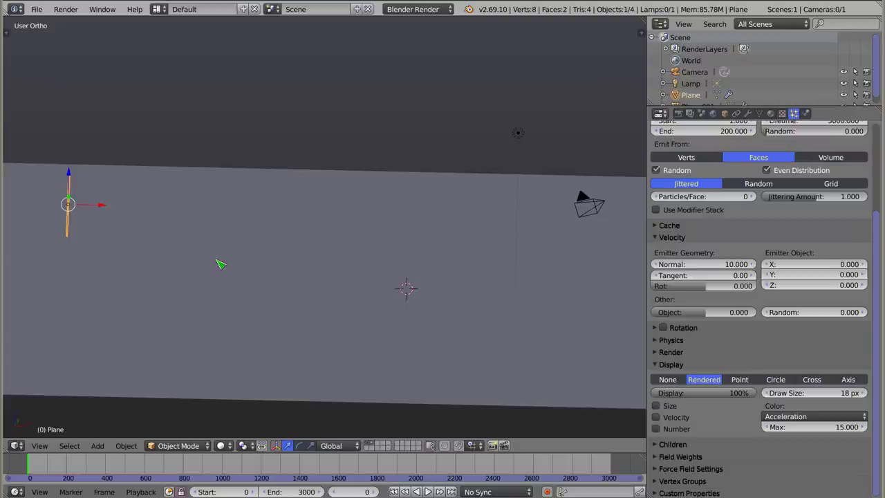
key("alt+a")
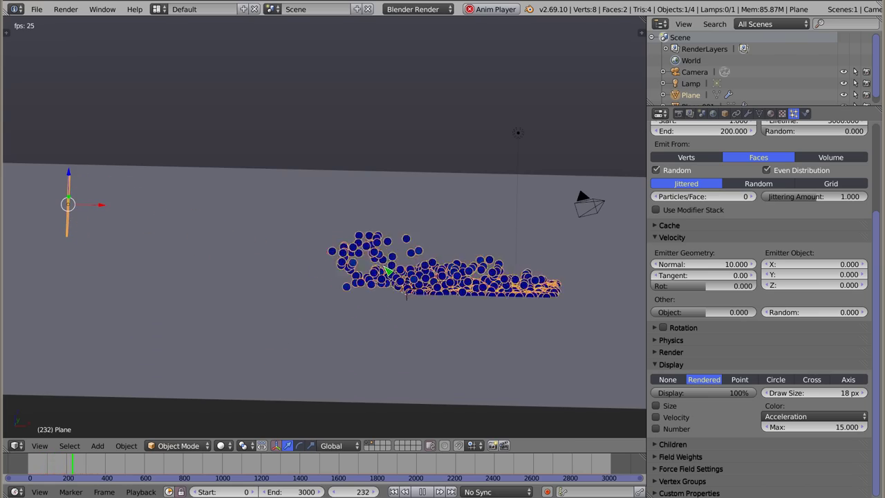
mouse_move(364, 265)
middle_mouse_down()
mouse_move(371, 313)
mouse_move(271, 251)
mouse_move(348, 245)
mouse_move(353, 228)
middle_mouse_up()
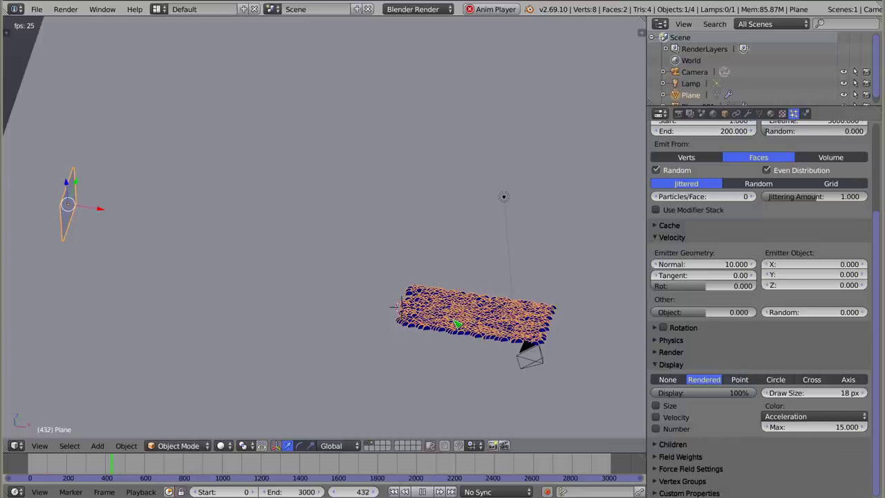
key("Escape")
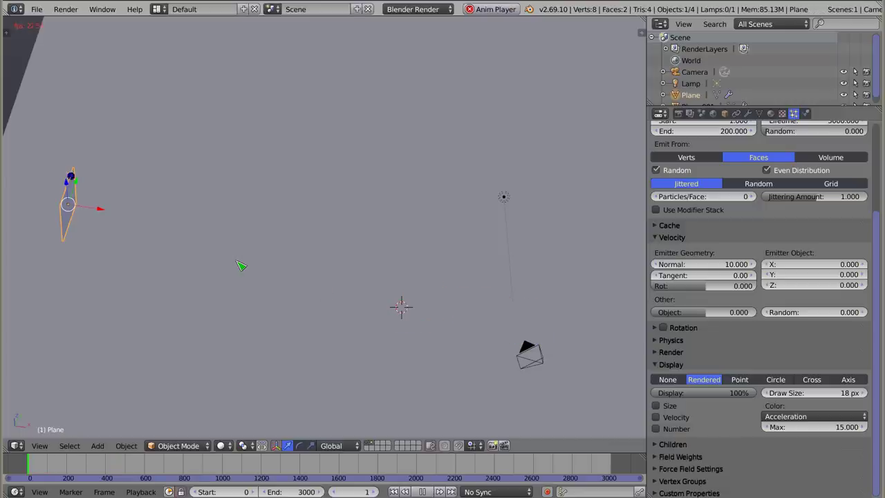
- Stop playback and reframe the view at a tilted angle over the plane and emitter
mouse_move(230, 288)
middle_mouse_down()
mouse_move(296, 258)
mouse_move(284, 291)
middle_mouse_up()
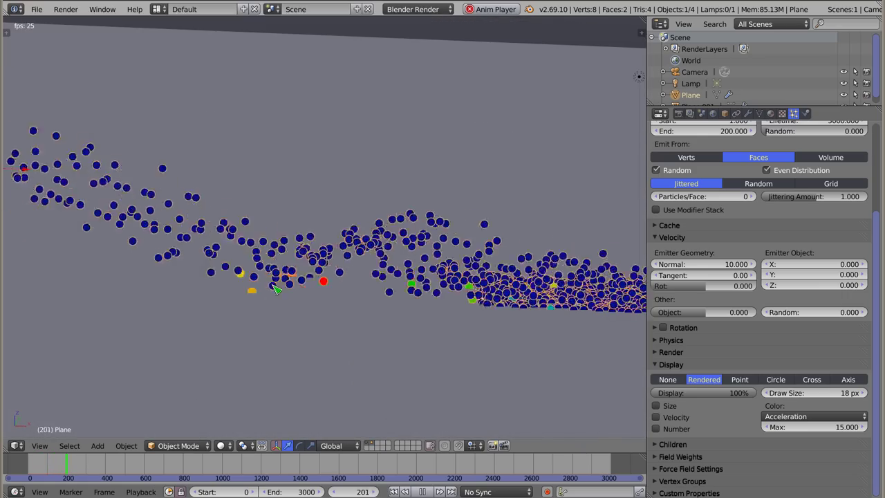
key("Escape")
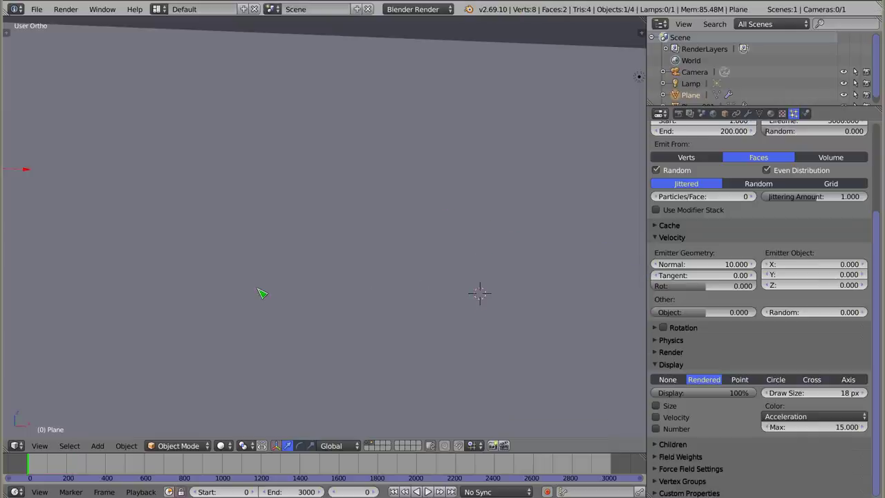
middle_click_drag(271, 263, 327, 259, "shift")
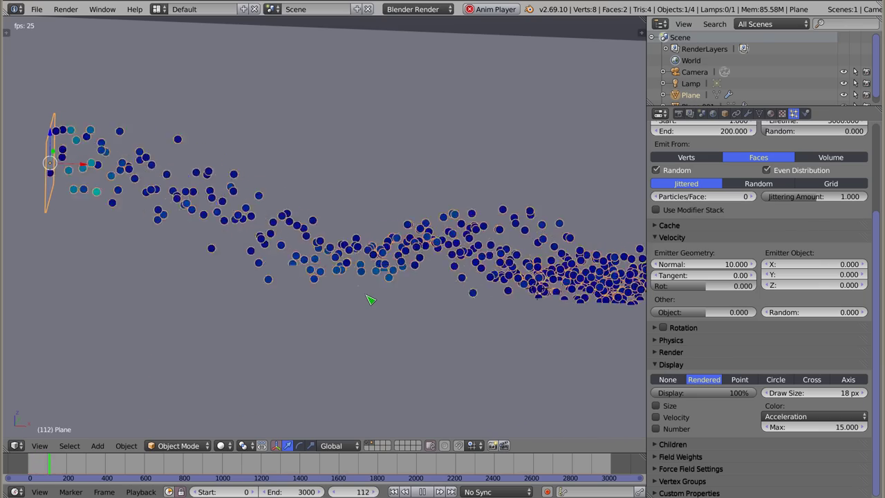
key("Home")
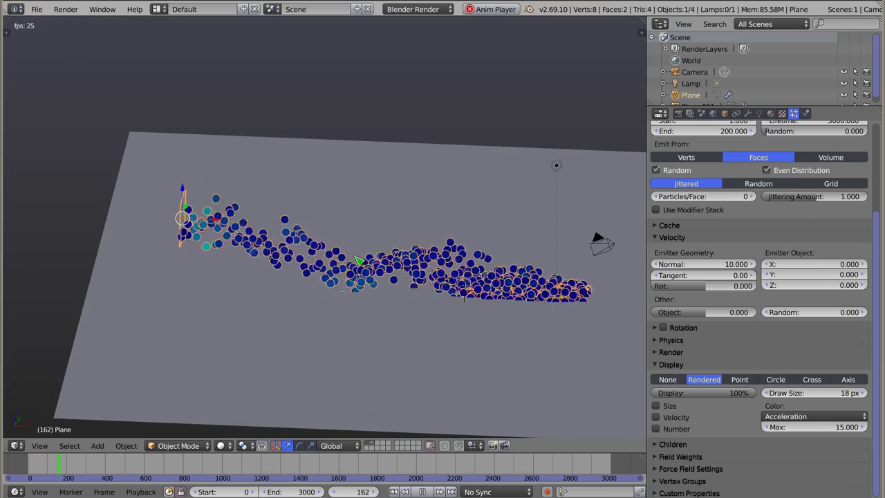
key("Escape")
middle_click_drag(330, 305, 291, 267)
mouse_move(397, 269)
middle_mouse_down()
mouse_move(381, 249)
mouse_move(380, 257)
mouse_move(255, 198)
middle_mouse_up()
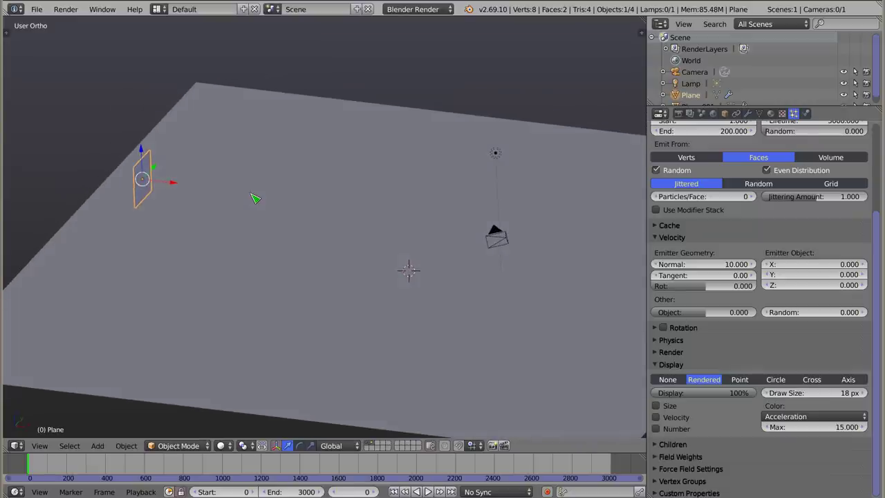
- Lower the acceleration colour Max to 5.800 during playback, then rewind and expand the Cache panel
key("alt+a")
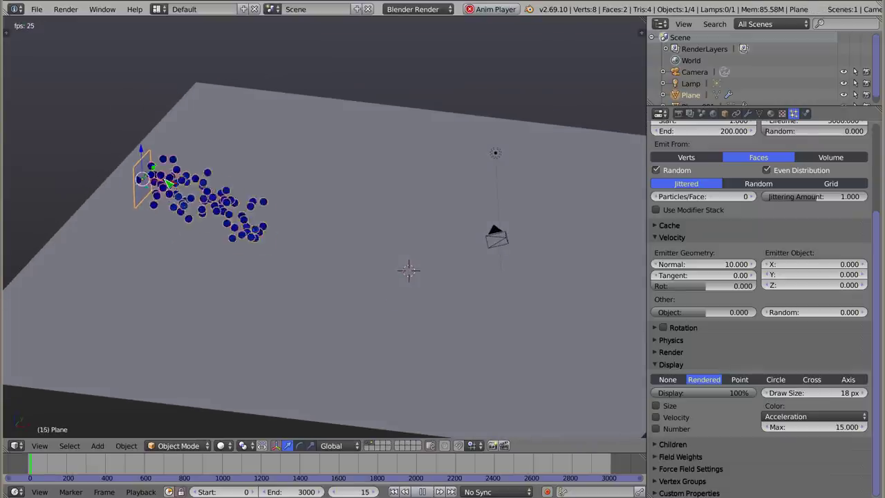
mouse_move(373, 274)
middle_mouse_down()
mouse_move(382, 296)
mouse_move(409, 267)
mouse_move(453, 307)
mouse_move(325, 241)
middle_mouse_up()
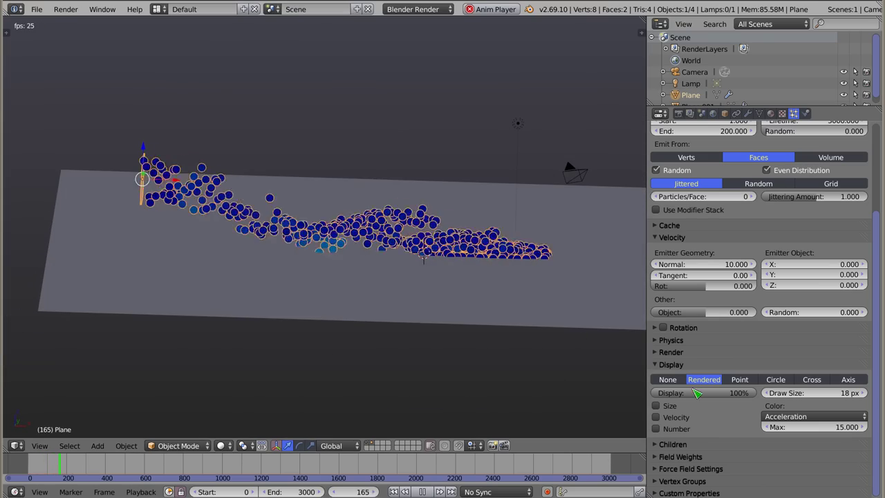
left_click_drag(815, 427, 788, 426)
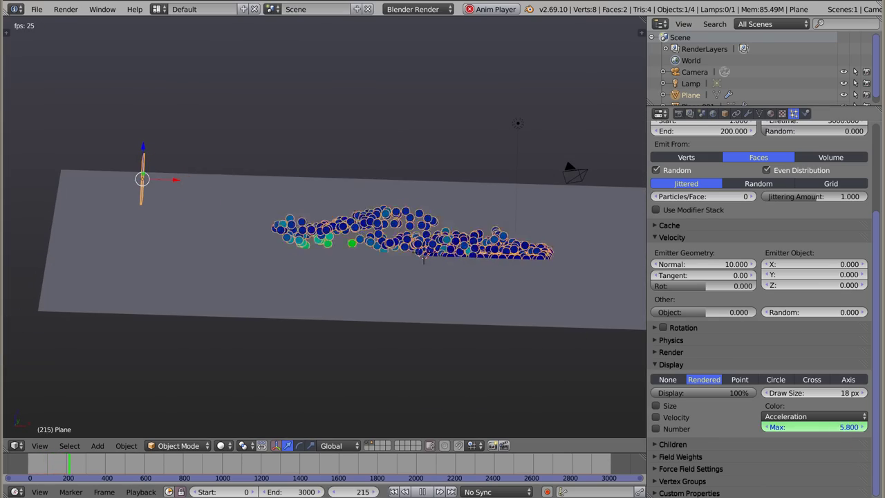
key("shift+Left")
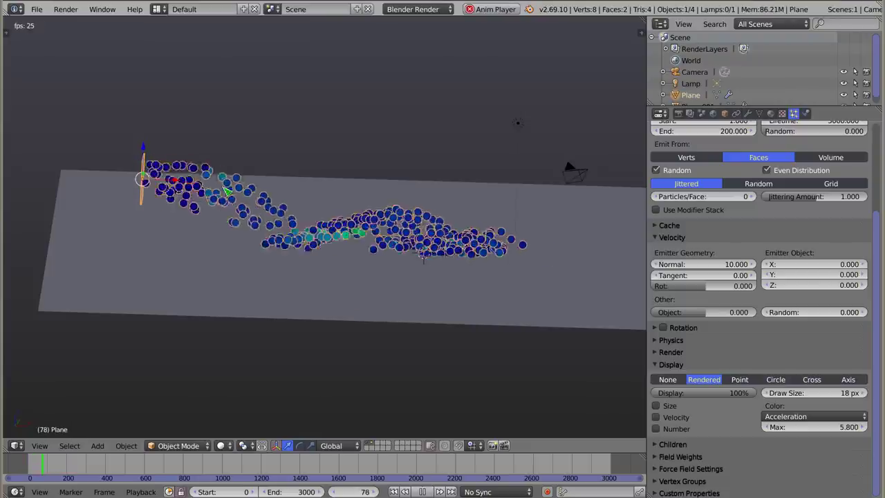
key("Escape")
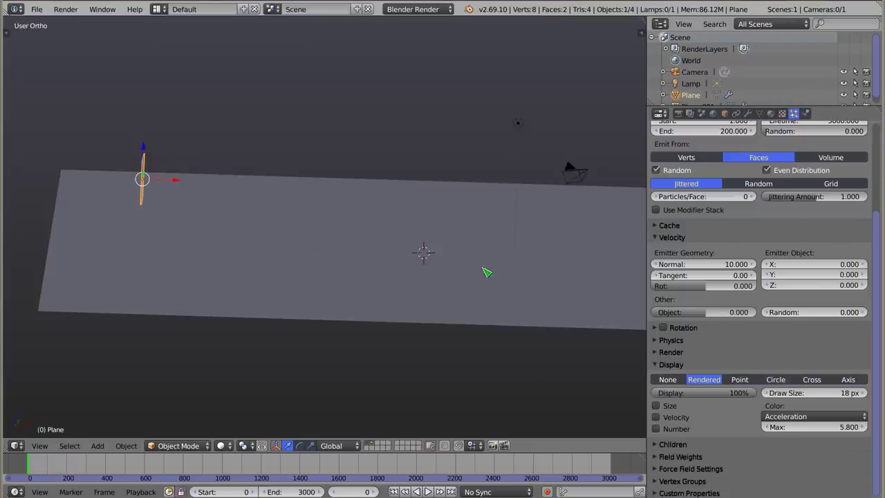
left_click(654, 226)
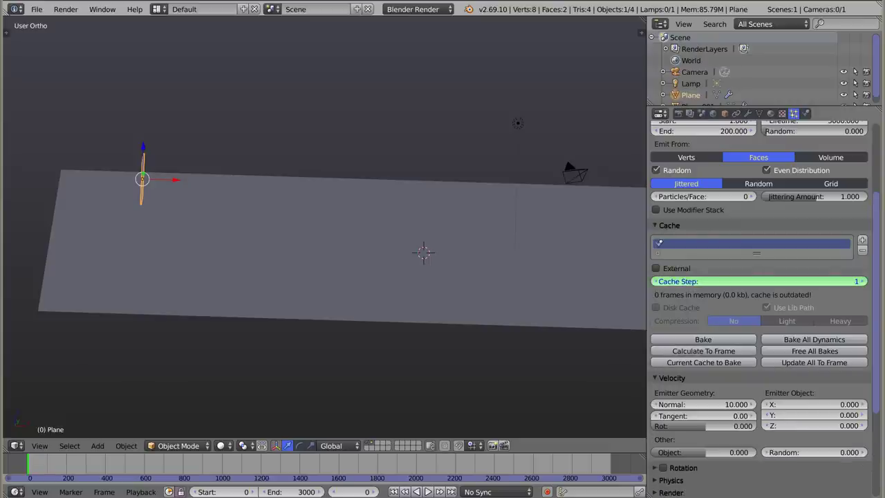
- Play the simulation through so the particle cache stores 250 frames (4.1 Mb) in memory
key("alt+a")
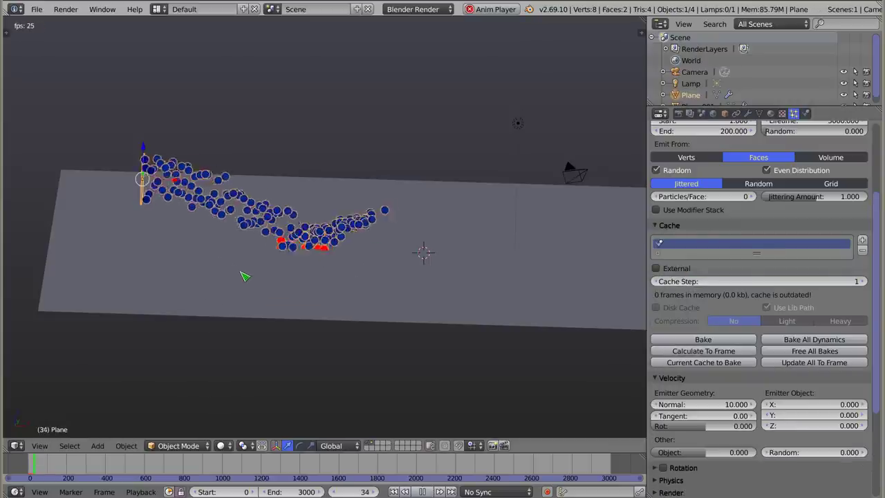
mouse_move(289, 273)
middle_mouse_down()
mouse_move(296, 247)
mouse_move(469, 300)
mouse_move(353, 260)
mouse_move(295, 302)
middle_mouse_up()
key("KP_5")
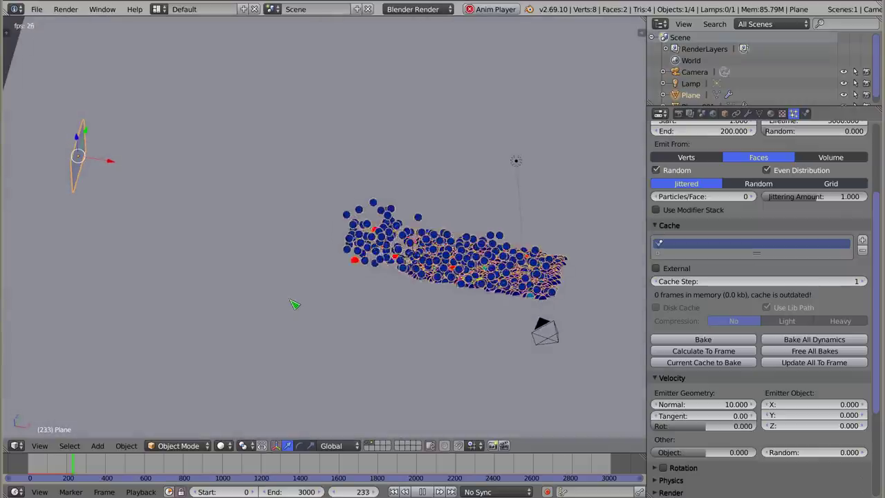
key("Escape")
mouse_move(263, 212)
middle_mouse_down()
mouse_move(431, 265)
mouse_move(272, 260)
middle_mouse_up()
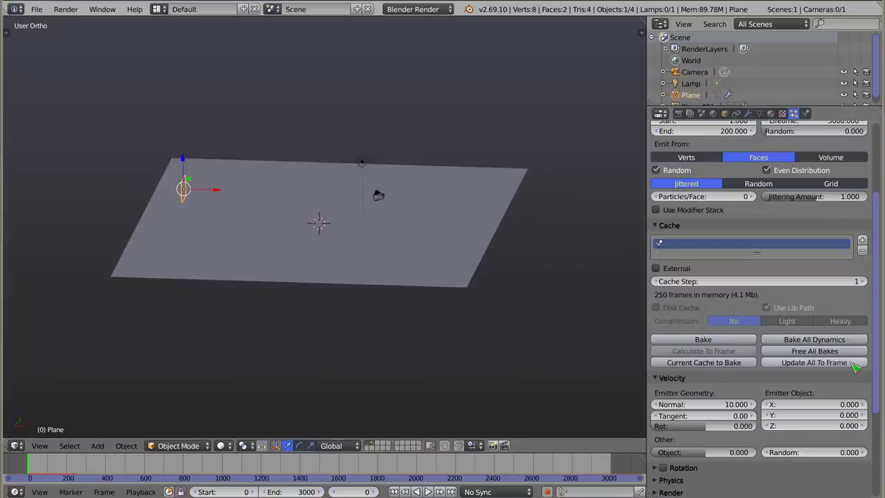
- Collapse the Cache and Emission panels, leaving Velocity and Display settings visible
middle_click_drag(303, 251, 326, 204)
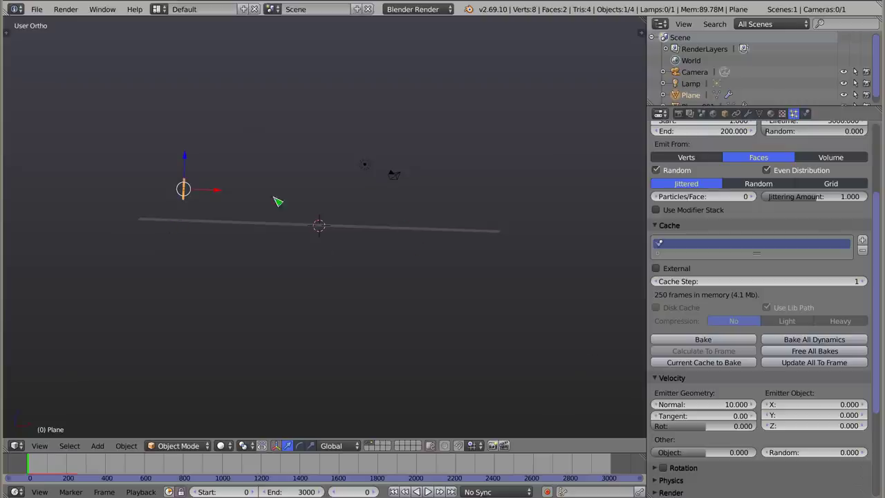
middle_click_drag(275, 201, 269, 217)
left_click(660, 225)
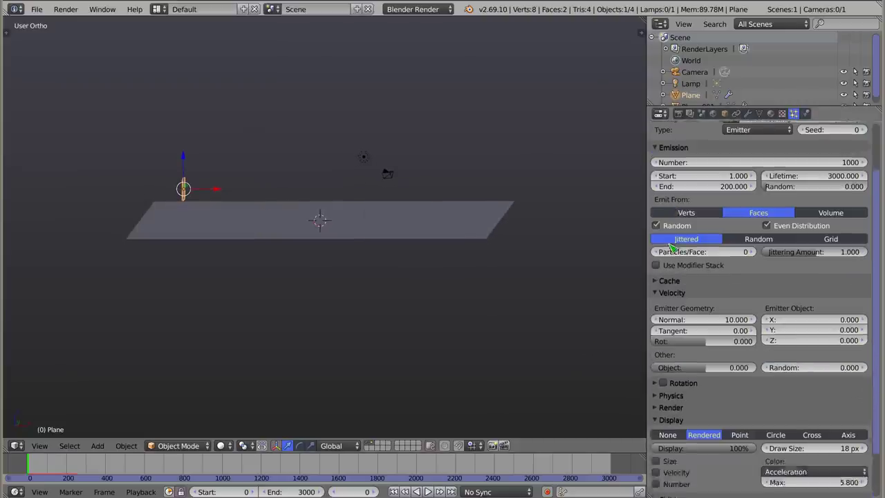
scroll(661, 229, "up", 2)
left_click(661, 185)
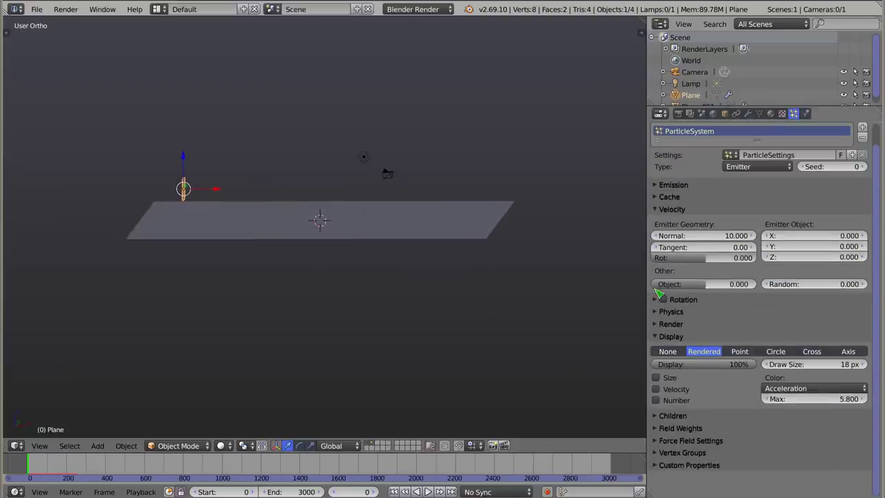